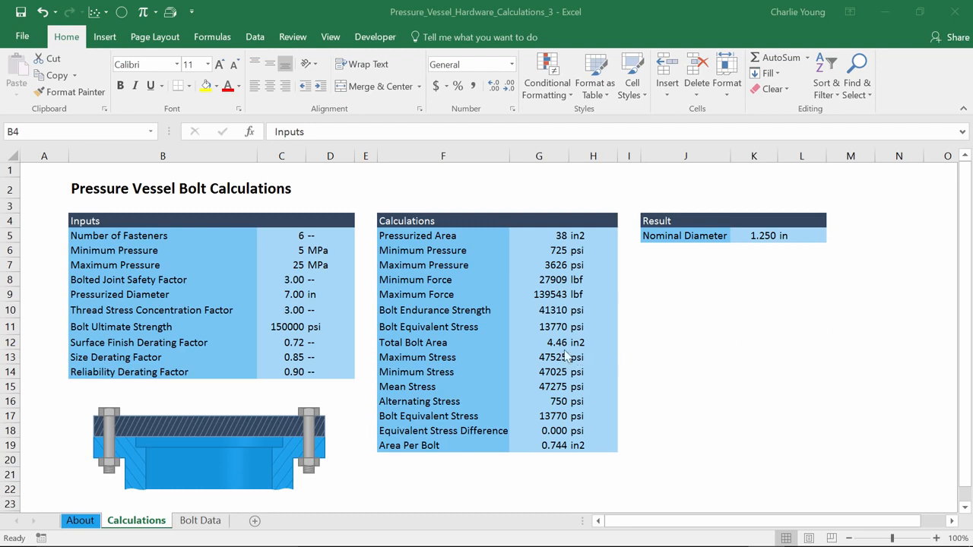
# Examine the total bolt area, the stress rows G13 to G17, and the formulas for equivalent stress and endurance strength.
pyautogui.click(542, 343)
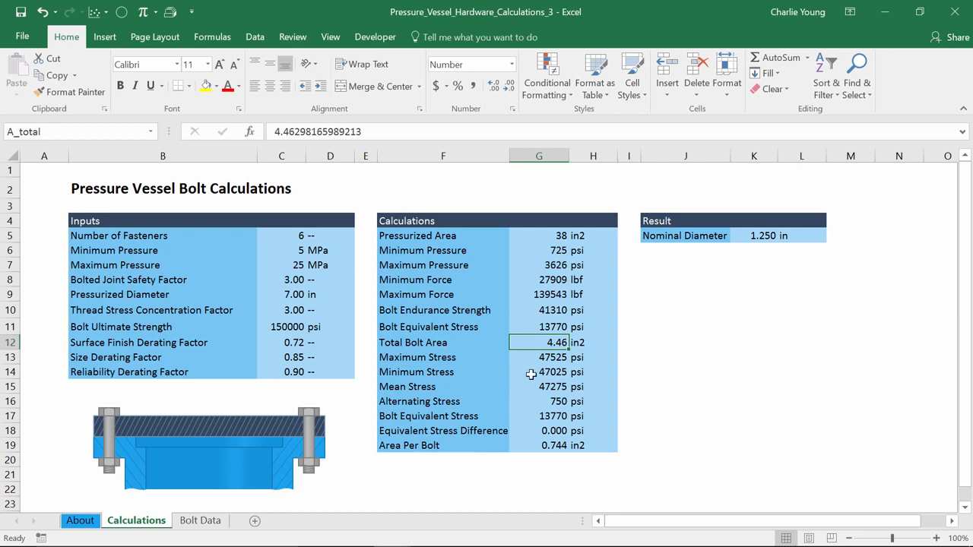
pyautogui.click(540, 357)
pyautogui.moveTo(540, 357); pyautogui.dragTo(539, 417)
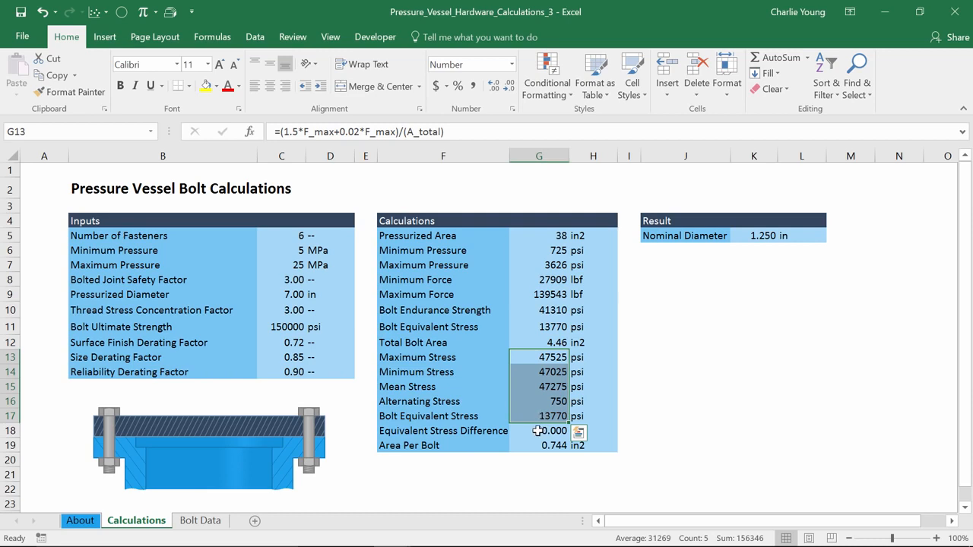
pyautogui.click(536, 418)
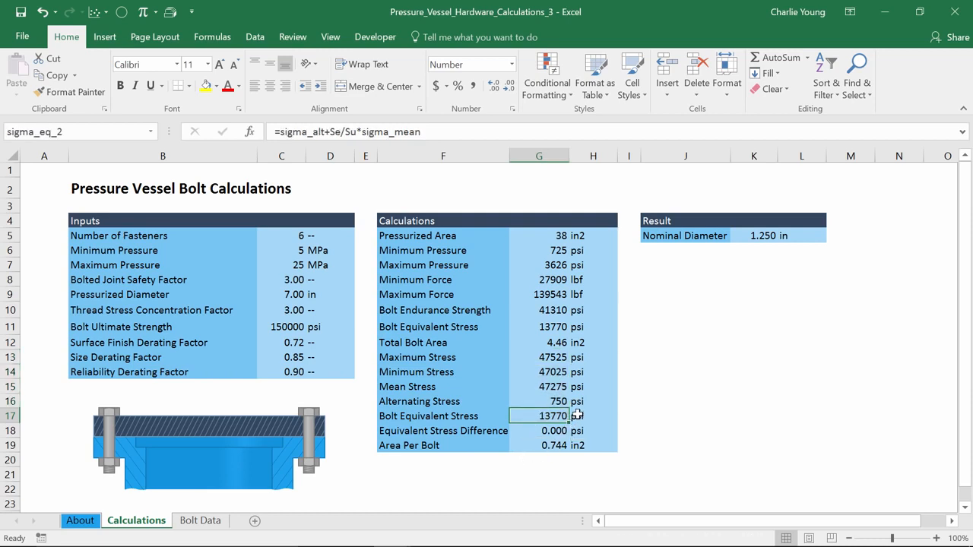
pyautogui.click(527, 326)
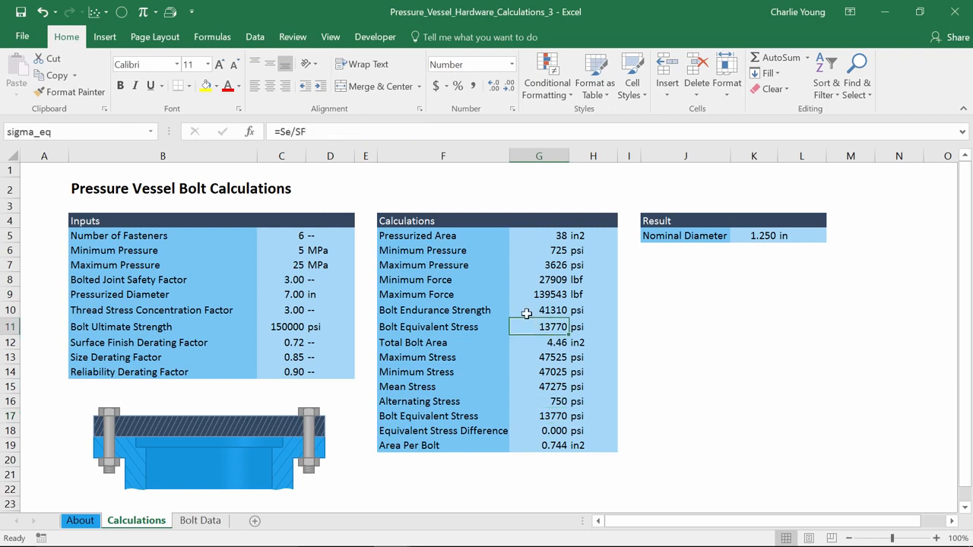
pyautogui.click(527, 313)
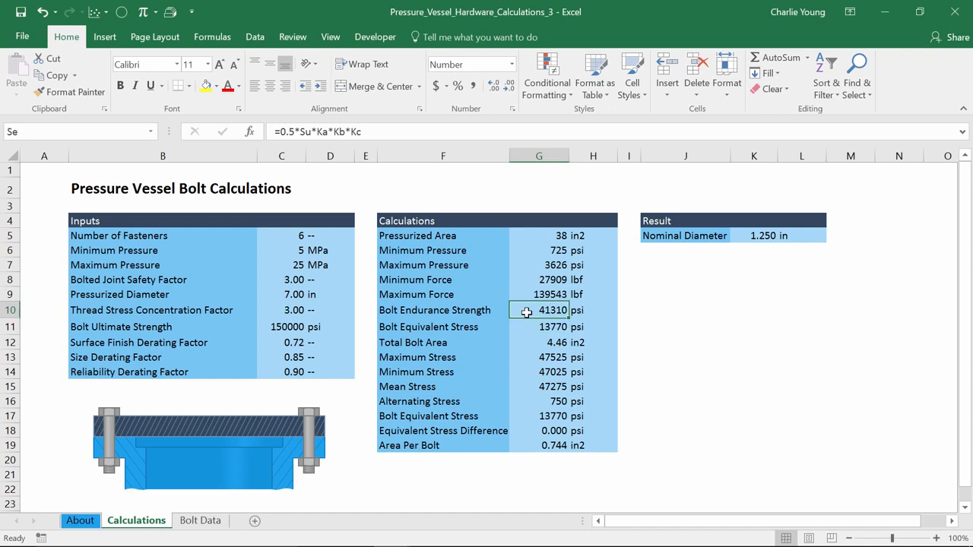
# Compare both Bolt Equivalent Stress formulas with the stress difference, and check how Total Bolt Area and Area Per Bolt relate.
pyautogui.click(525, 429)
pyautogui.click(532, 415)
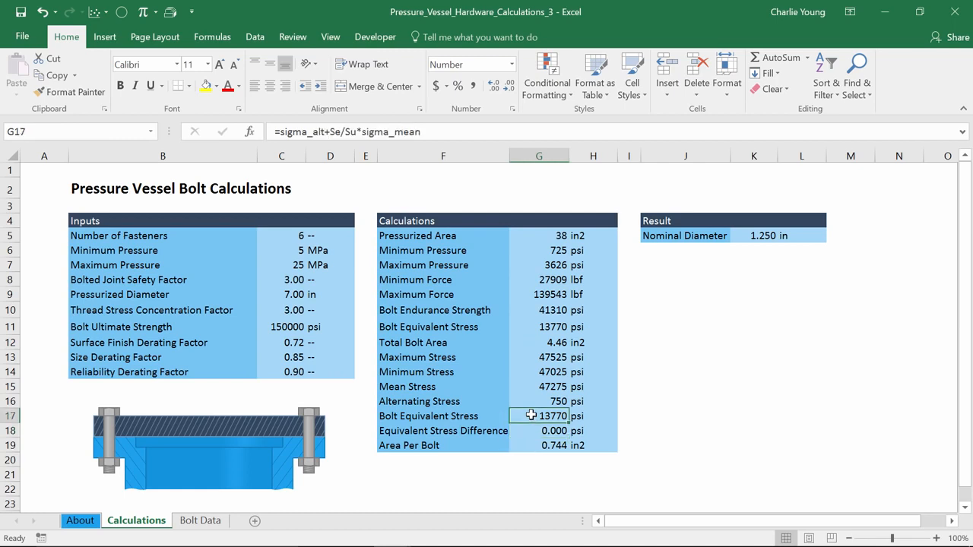
pyautogui.click(522, 326)
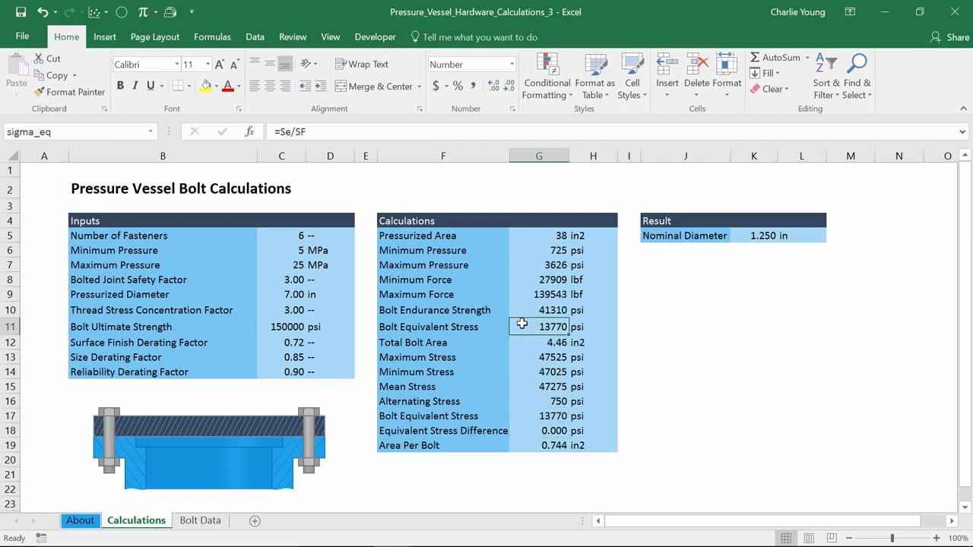
pyautogui.click(522, 433)
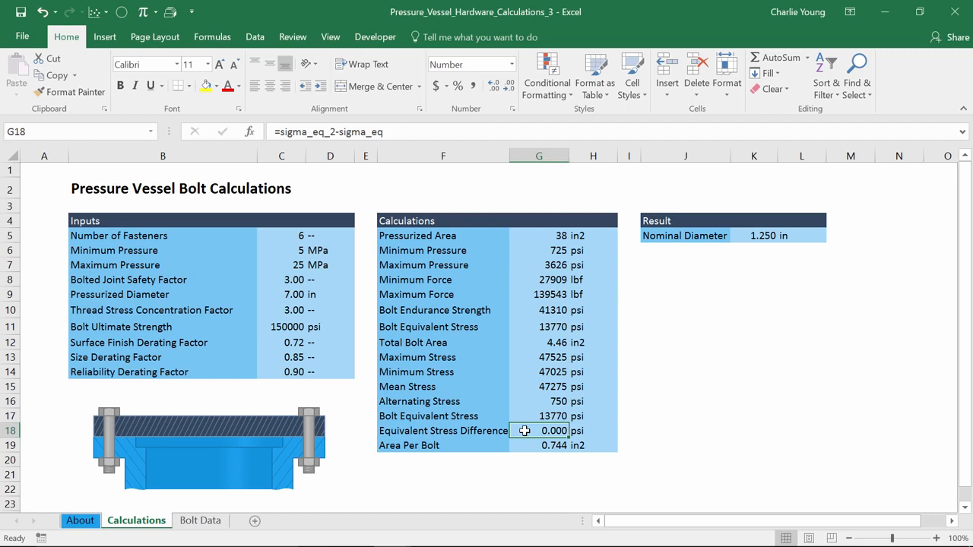
pyautogui.click(527, 343)
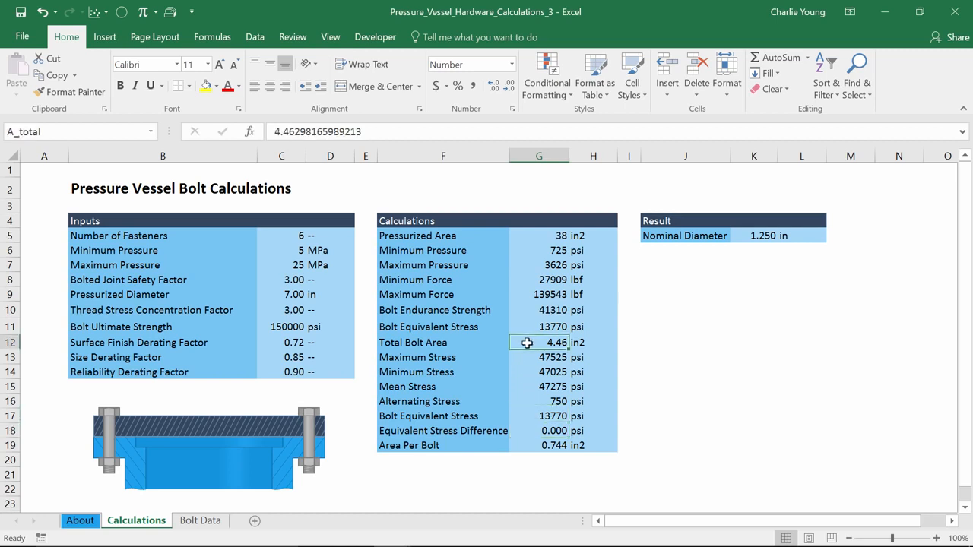
pyautogui.click(520, 432)
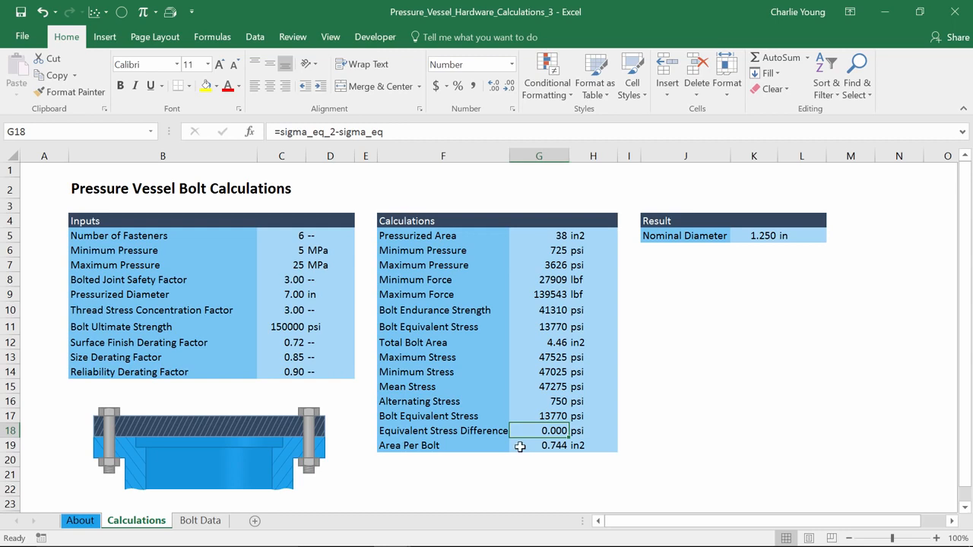
pyautogui.click(520, 447)
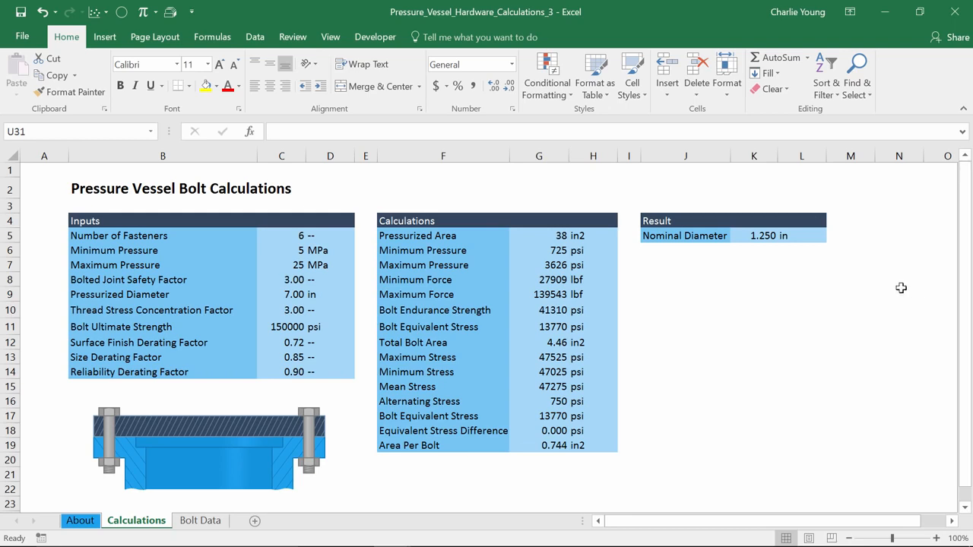
# Inspect the Nominal Diameter lookup formula and trace its match through the tensile stress area and diameter columns of the Bolt Data sheet.
pyautogui.doubleClick(756, 236)
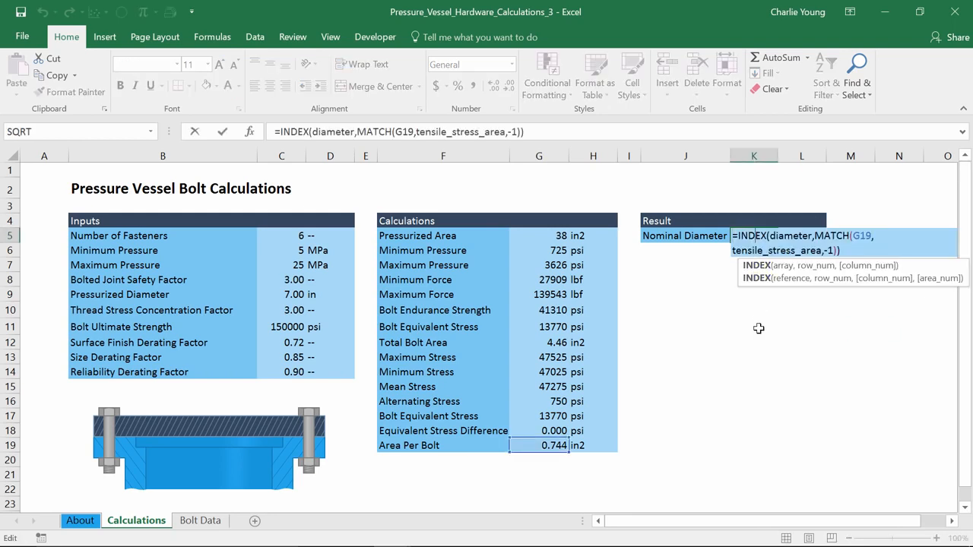
pyautogui.press('Escape')
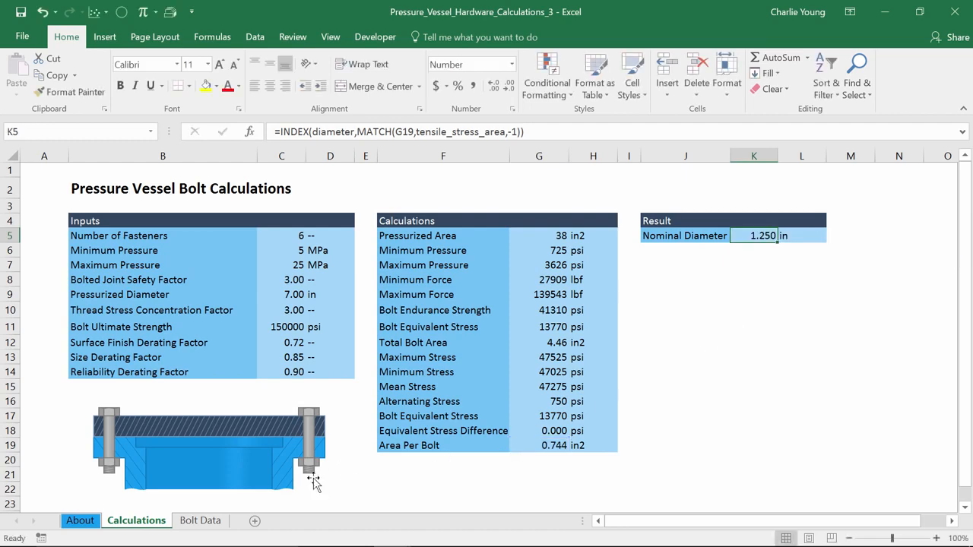
pyautogui.click(203, 525)
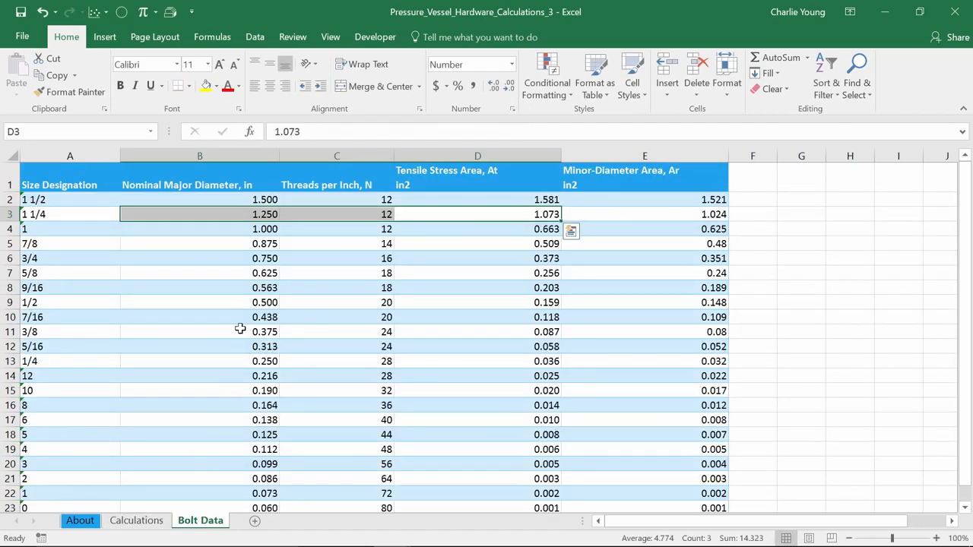
pyautogui.moveTo(514, 199); pyautogui.dragTo(515, 503)
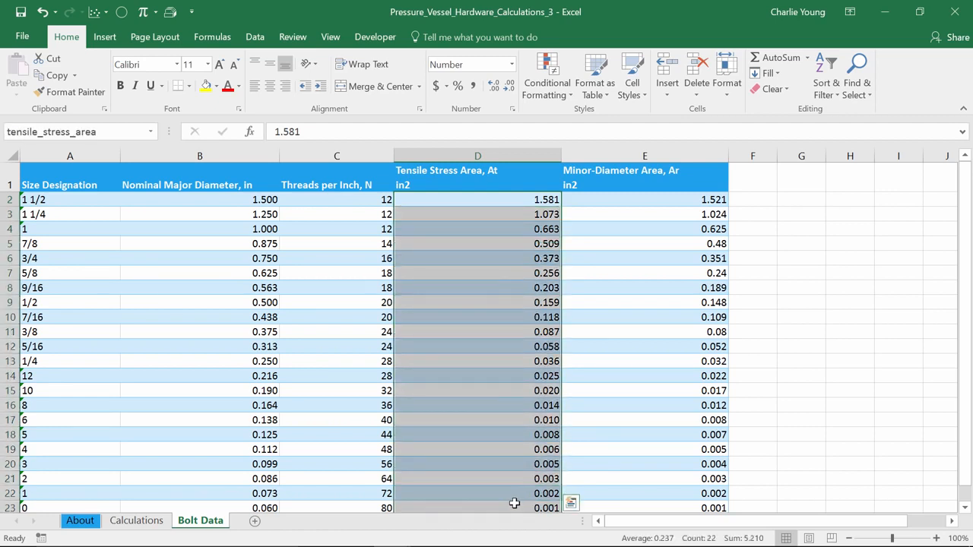
pyautogui.click(479, 214)
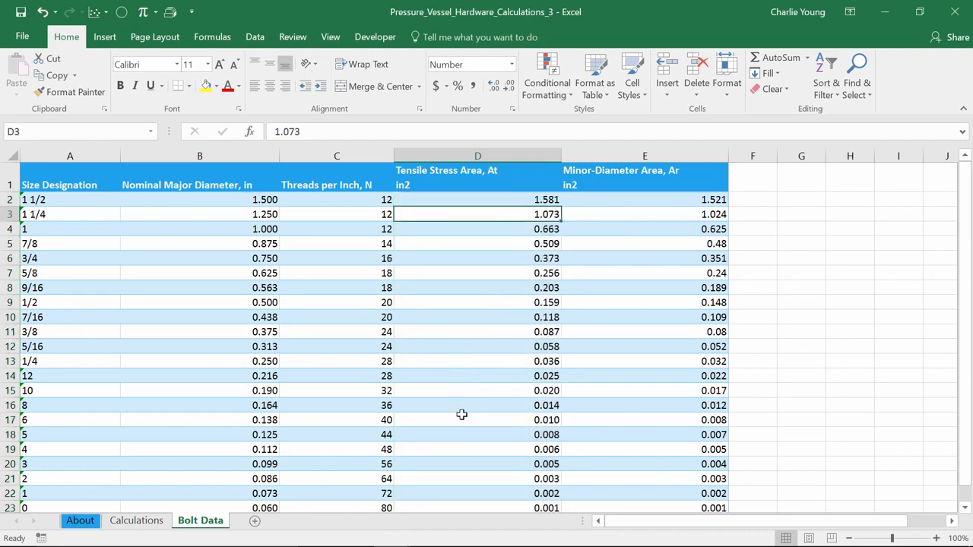
pyautogui.click(217, 215)
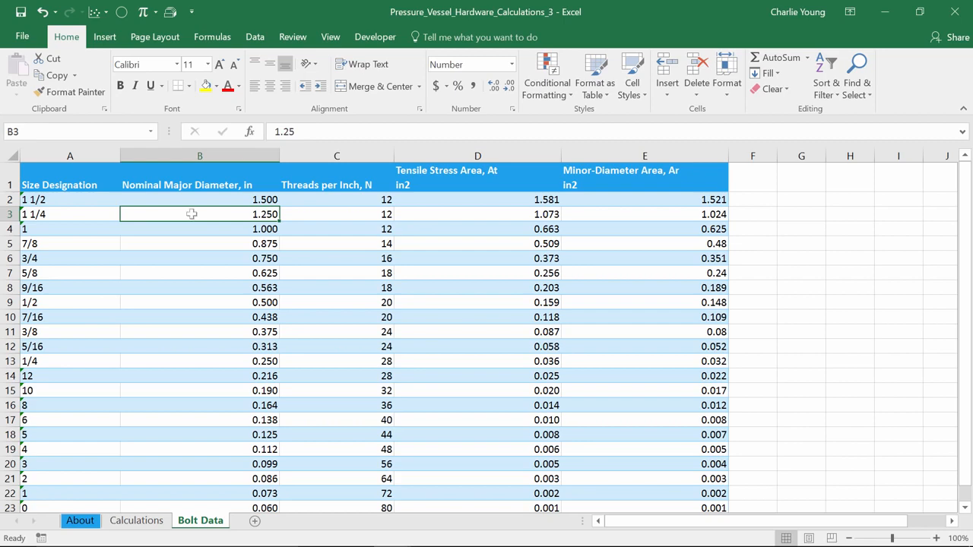
# Set the Number of Fasteners on the Calculations sheet to 6.5 and check the cell's stored value.
pyautogui.click(154, 522)
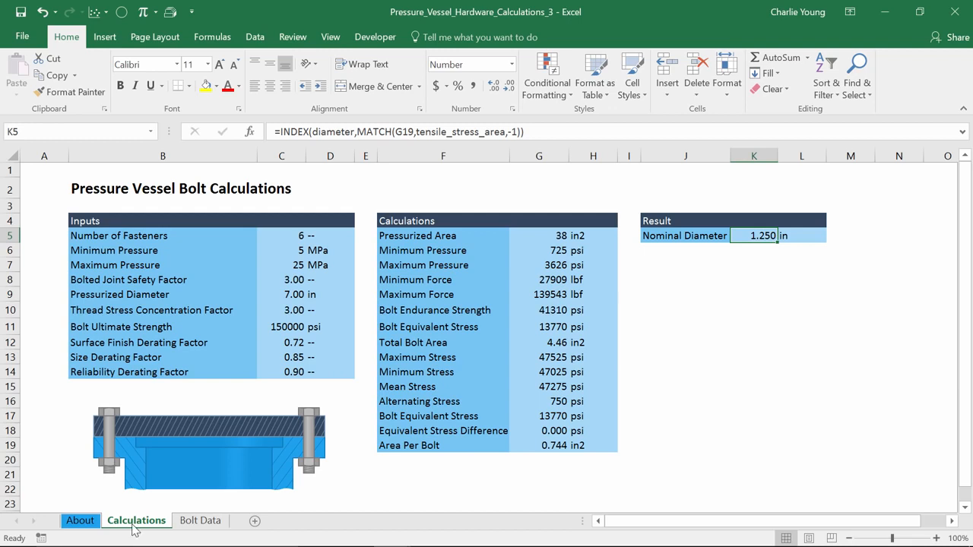
pyautogui.click(286, 235)
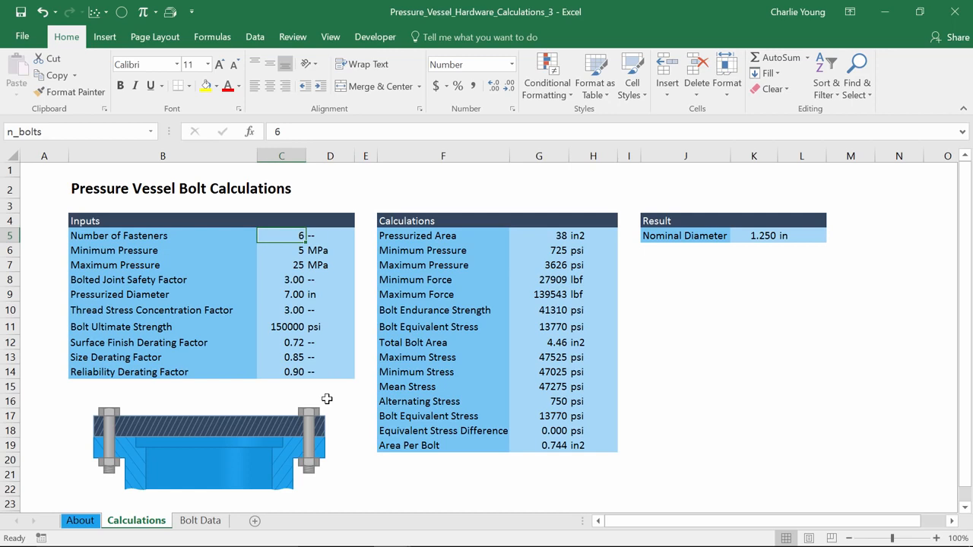
pyautogui.write('6.5')
pyautogui.press('Return')
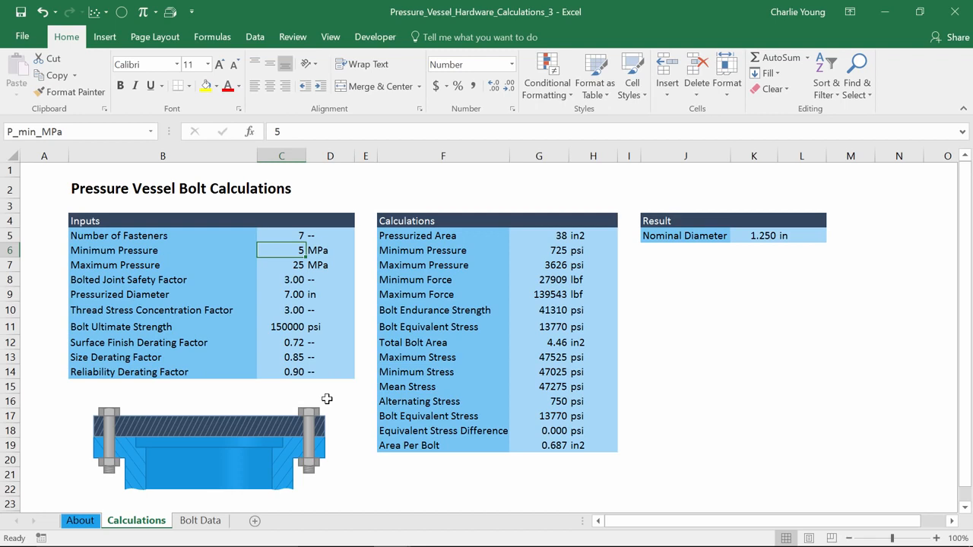
pyautogui.press('Up')
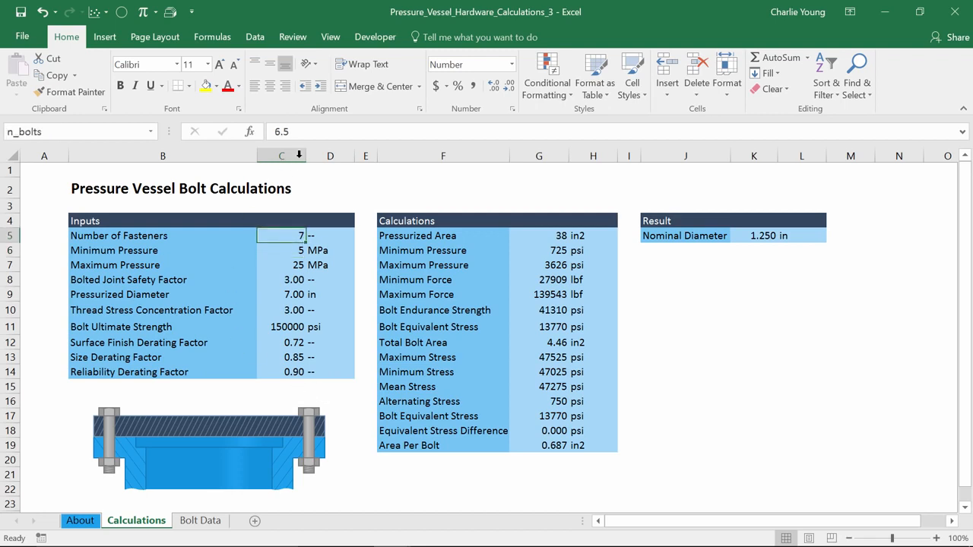
pyautogui.click(305, 132)
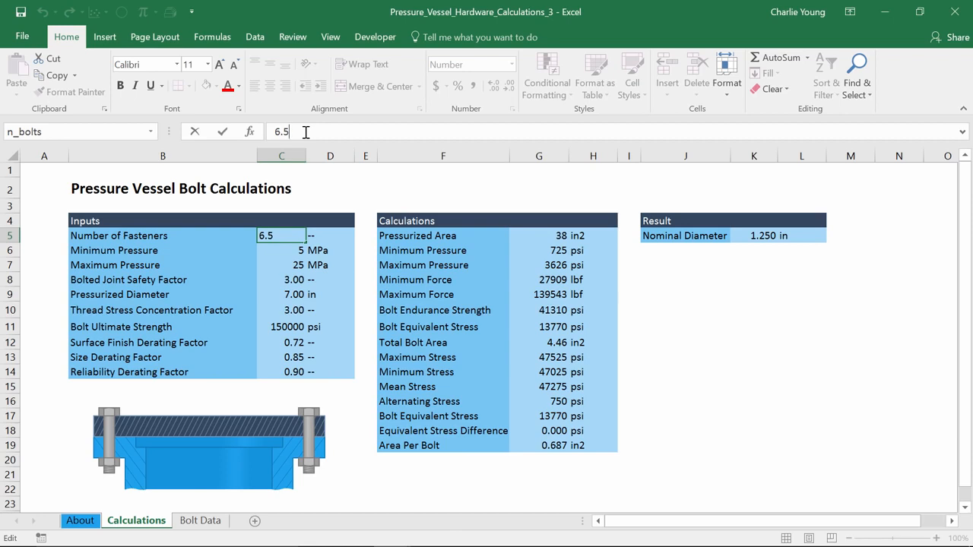
pyautogui.hotkey('ctrl', 'Return')
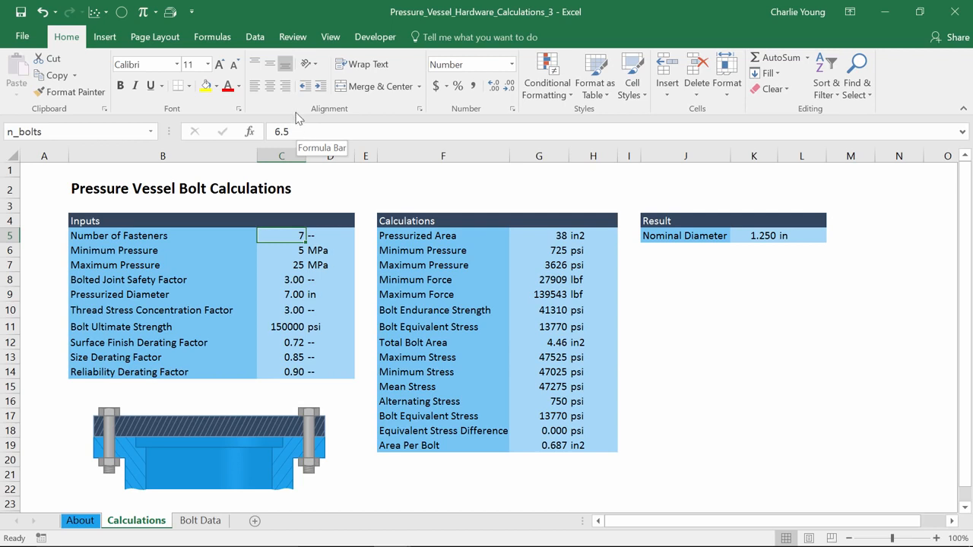
# Add data validation to the Number of Fasteners cell allowing only whole numbers greater than or equal to 3.
pyautogui.click(259, 42)
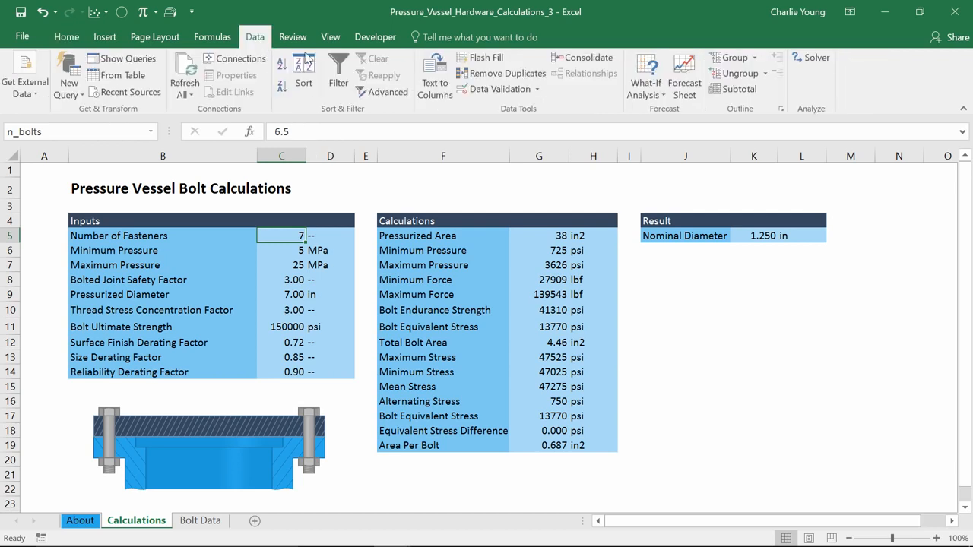
pyautogui.click(484, 89)
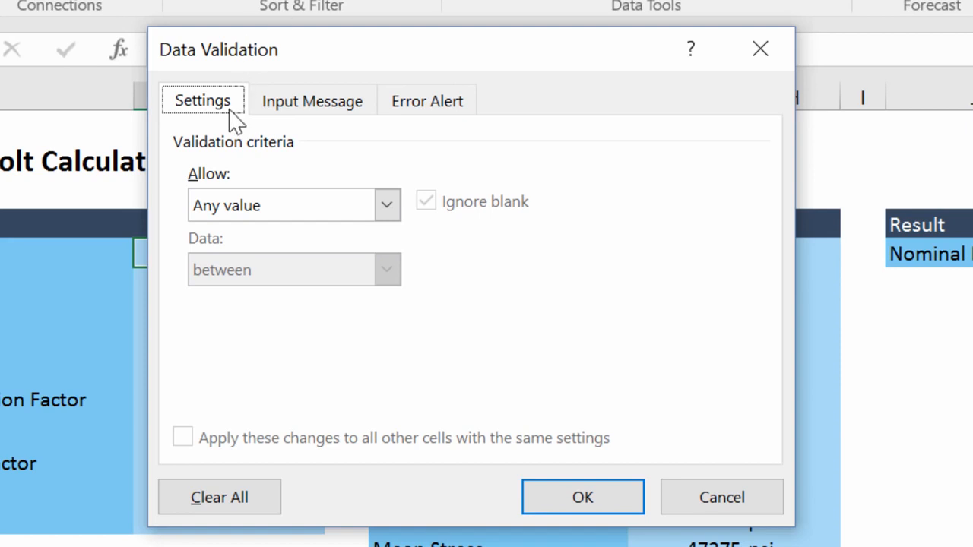
pyautogui.click(386, 210)
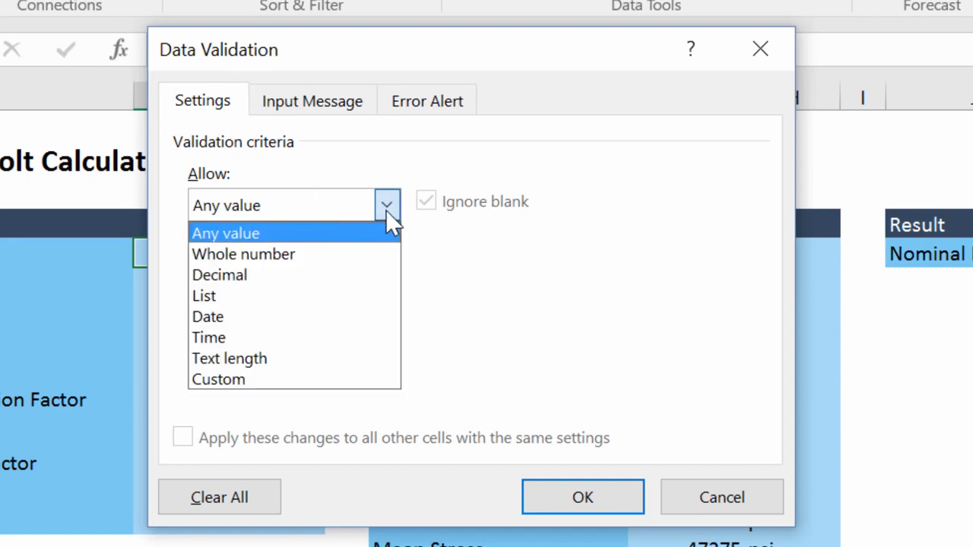
pyautogui.click(364, 255)
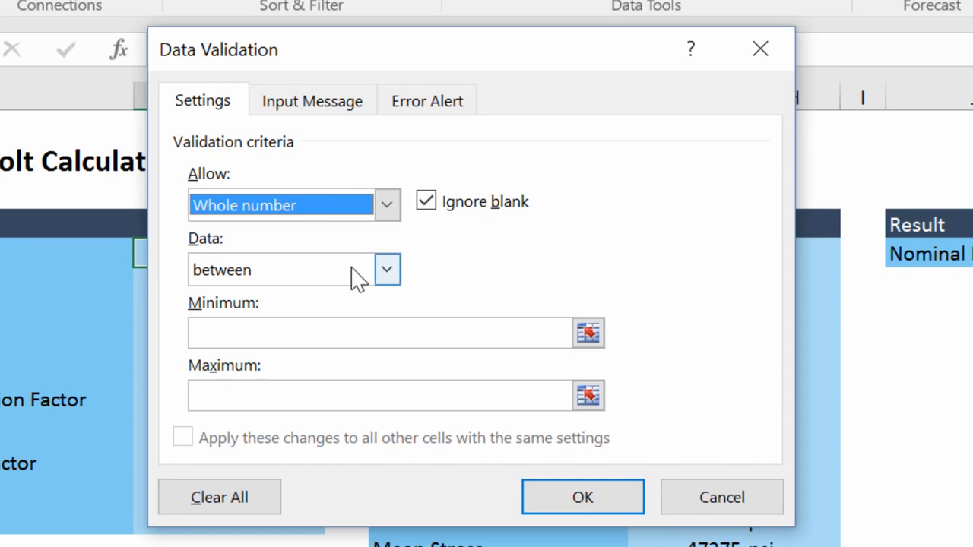
pyautogui.click(358, 272)
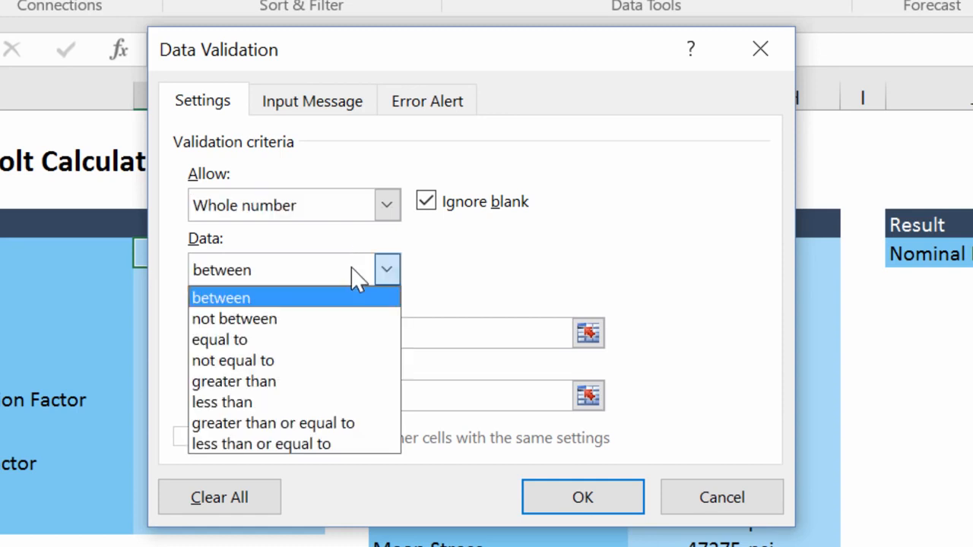
pyautogui.click(319, 423)
pyautogui.click(321, 335)
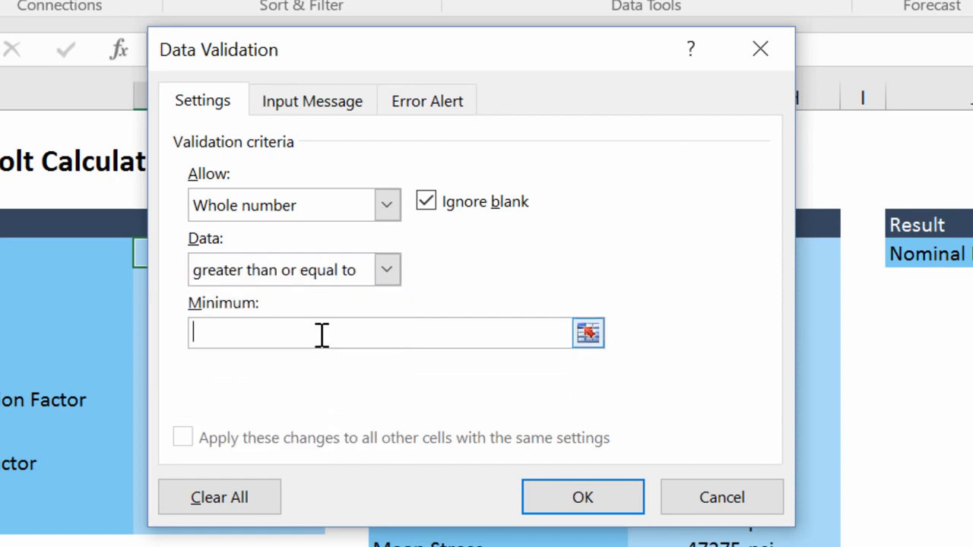
pyautogui.write('3')
# Give the validated cell the input message "Please input a whole number greater than 2.".
pyautogui.click(315, 120)
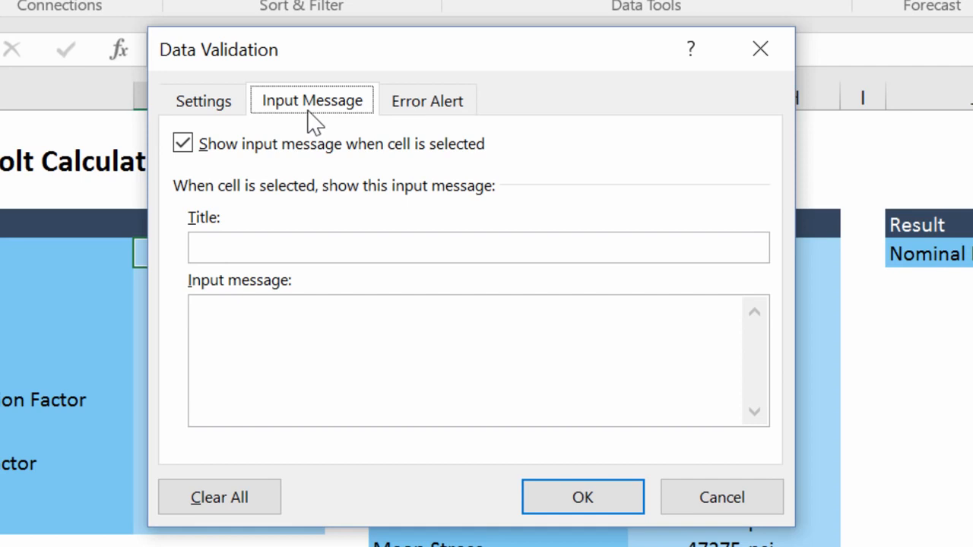
pyautogui.click(300, 331)
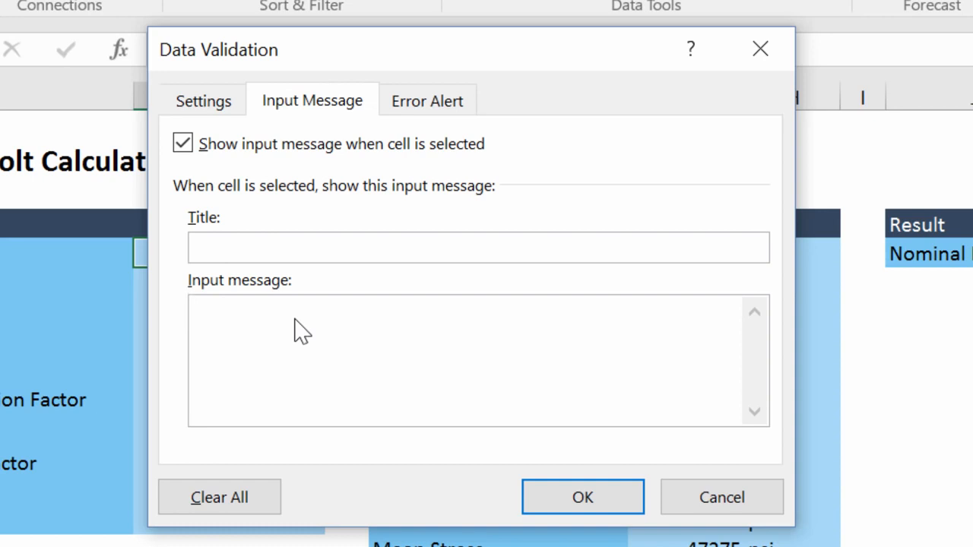
pyautogui.write('Please input a whic')
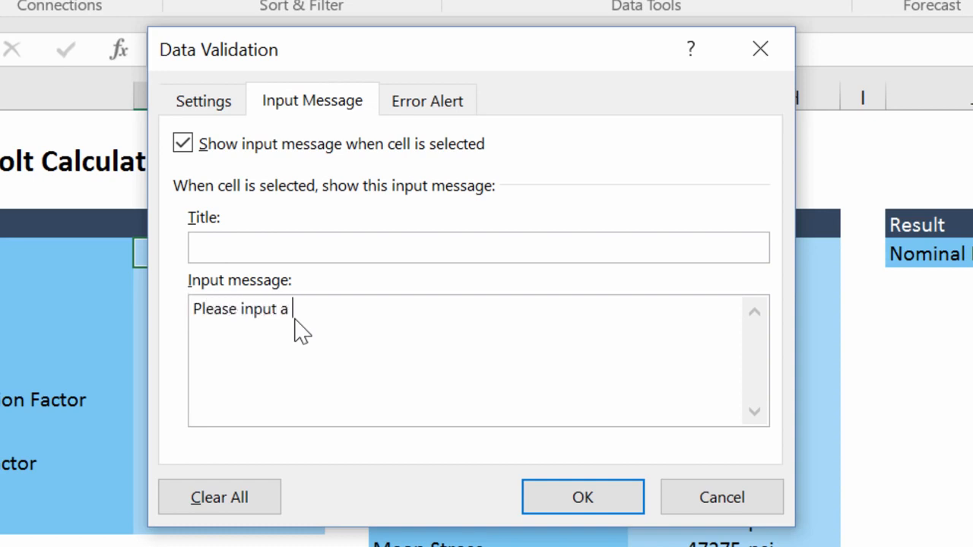
pyautogui.press('BackSpace')
pyautogui.press('BackSpace')
pyautogui.write('ole number greater than 2.')
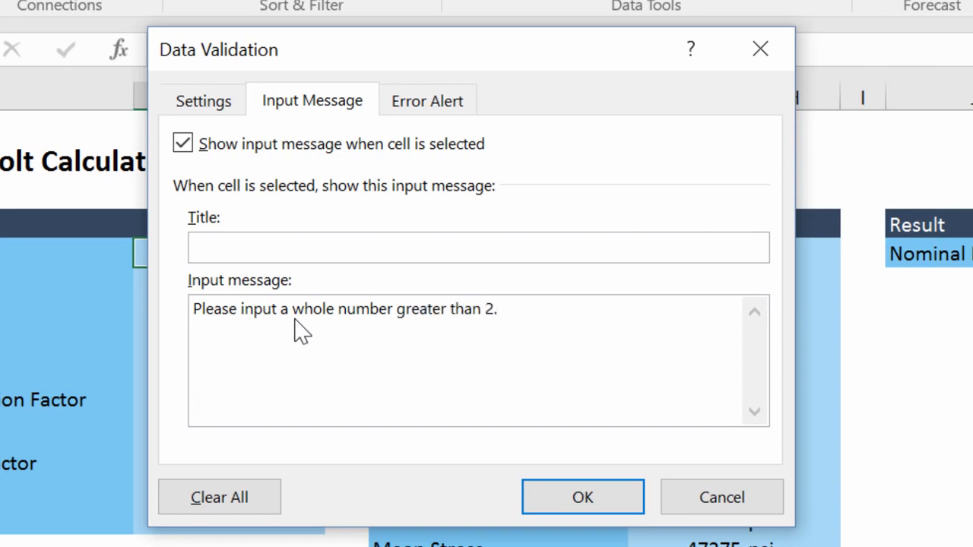
# Give the validated cell the Stop-style error message "You did not enter a whole number greater than 2." and apply the validation.
pyautogui.click(419, 101)
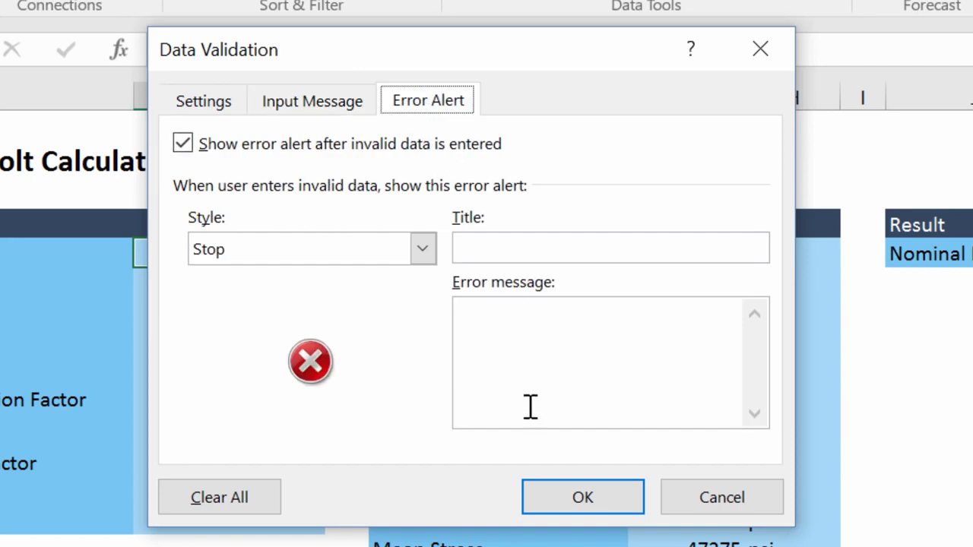
pyautogui.click(533, 349)
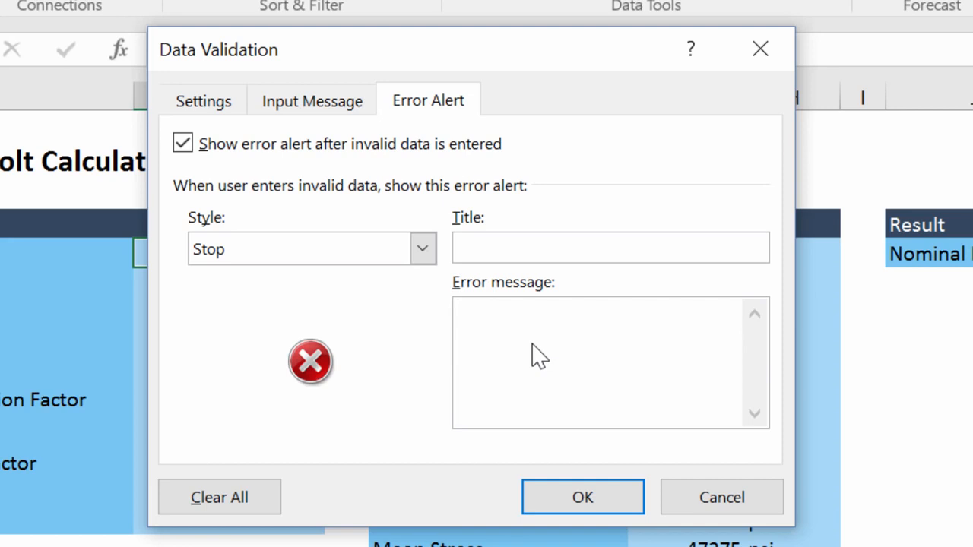
pyautogui.write('You did not enter a who')
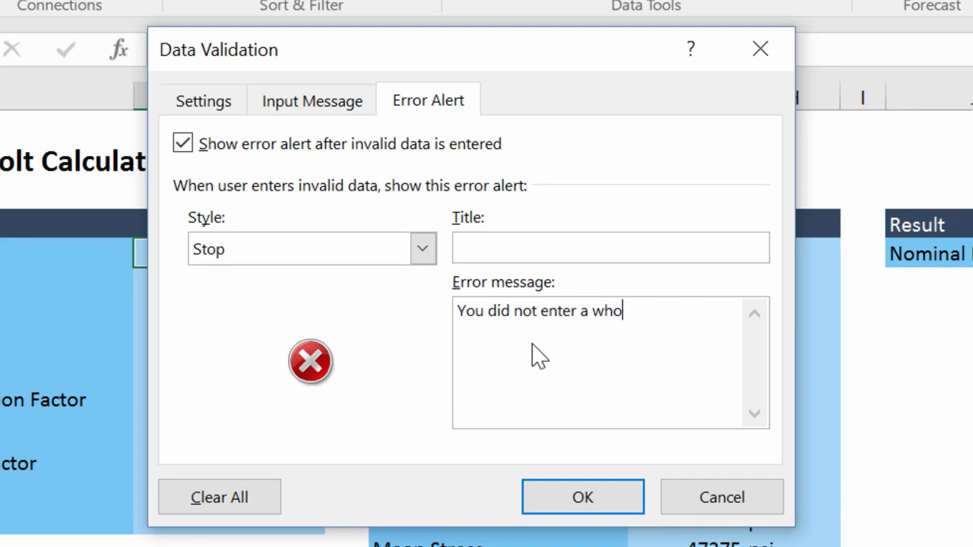
pyautogui.write('le number greater than 2.')
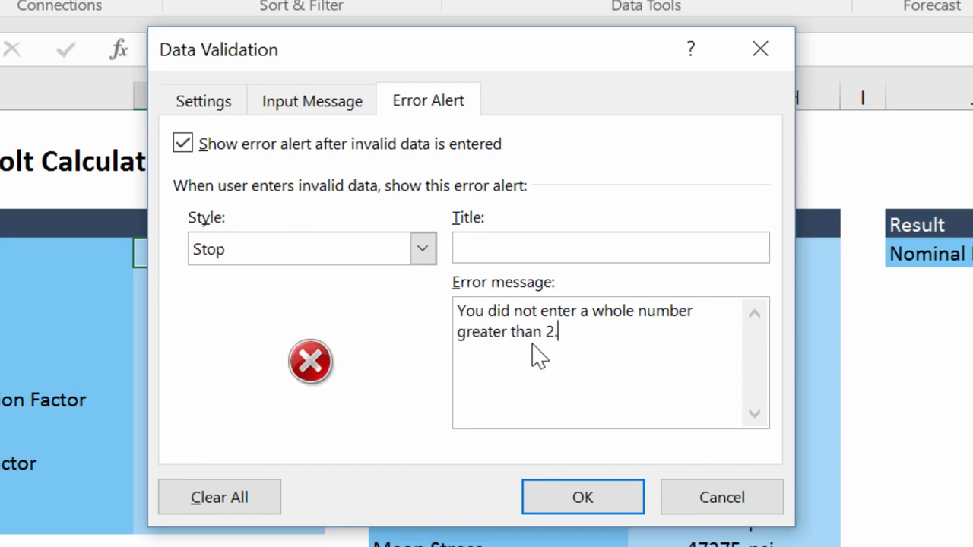
pyautogui.click(558, 500)
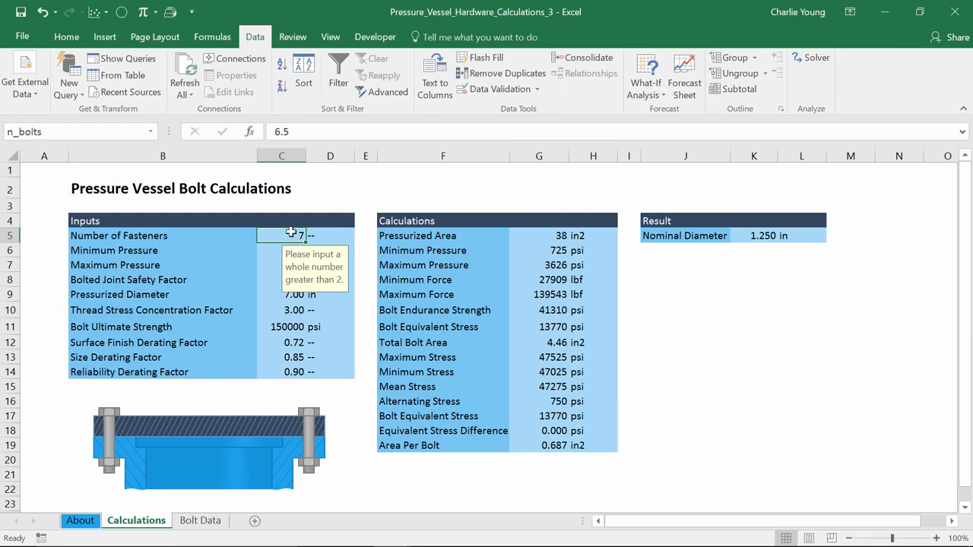
# Test the validation by entering 6.5 as the Number of Fasteners, and retry with 9.
pyautogui.write('6.5')
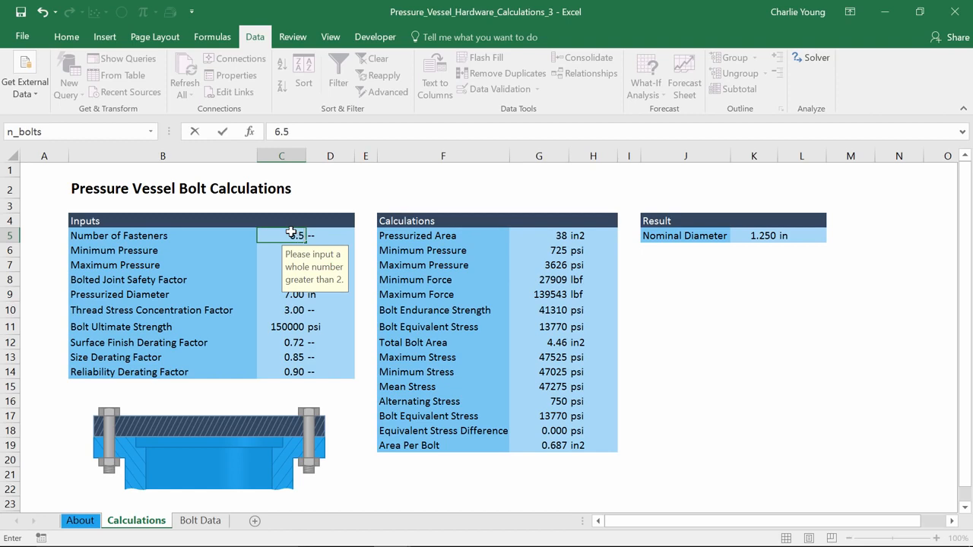
pyautogui.press('Return')
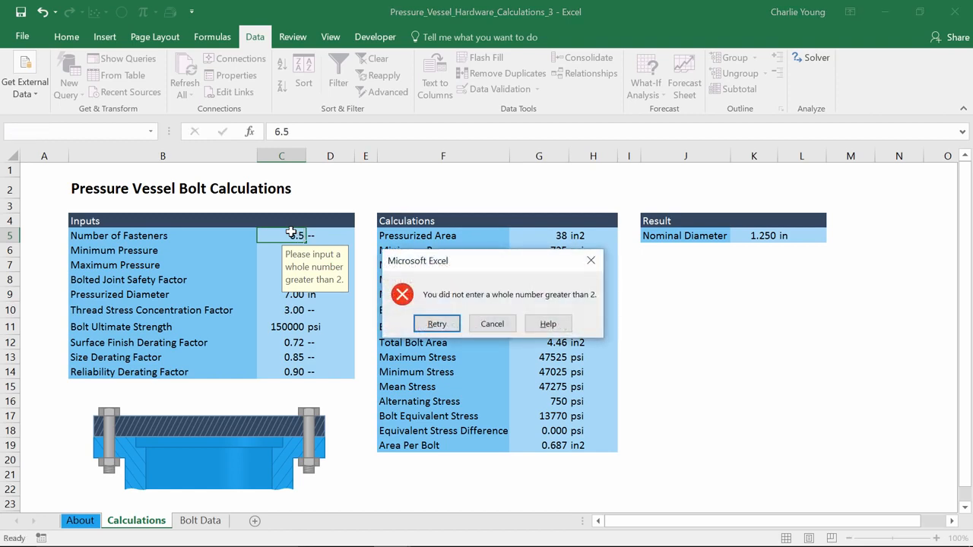
pyautogui.click(431, 325)
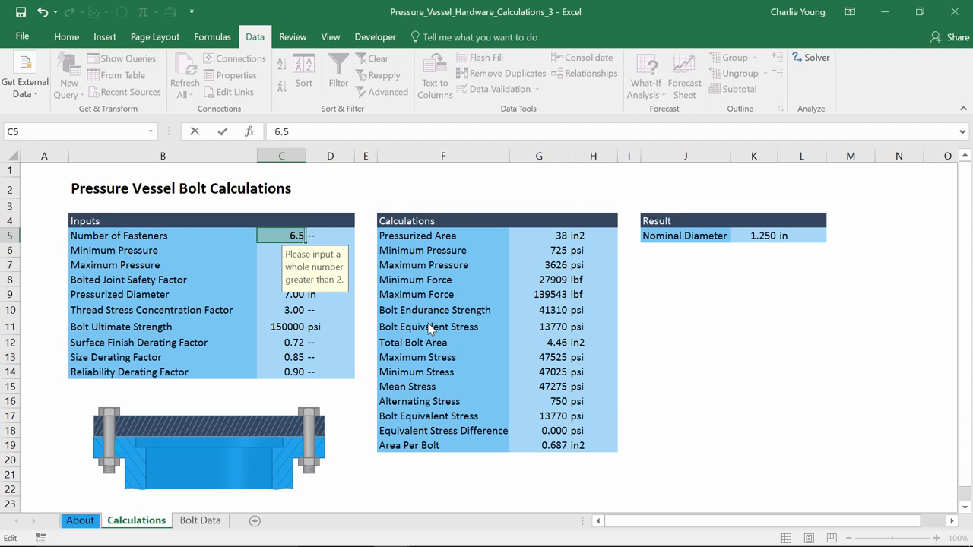
pyautogui.write('9')
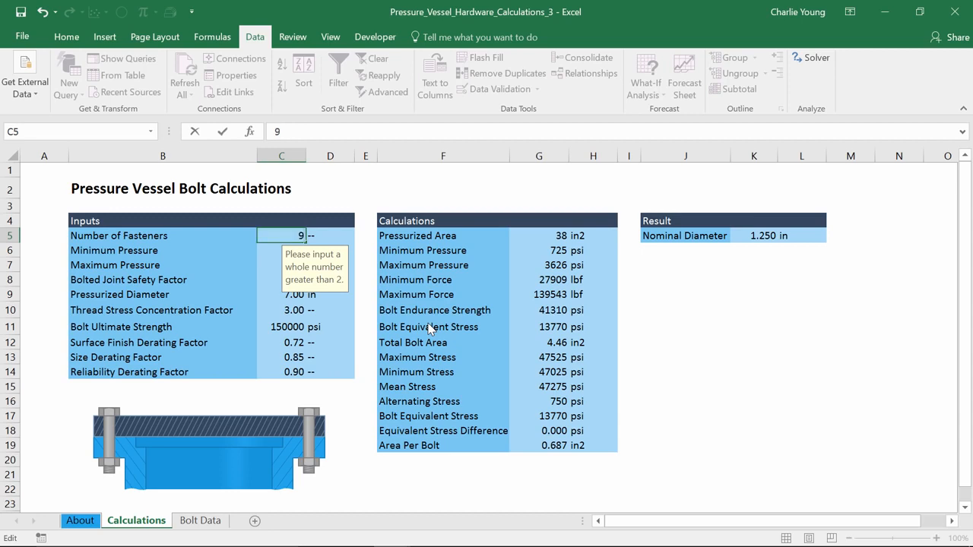
pyautogui.press('Return')
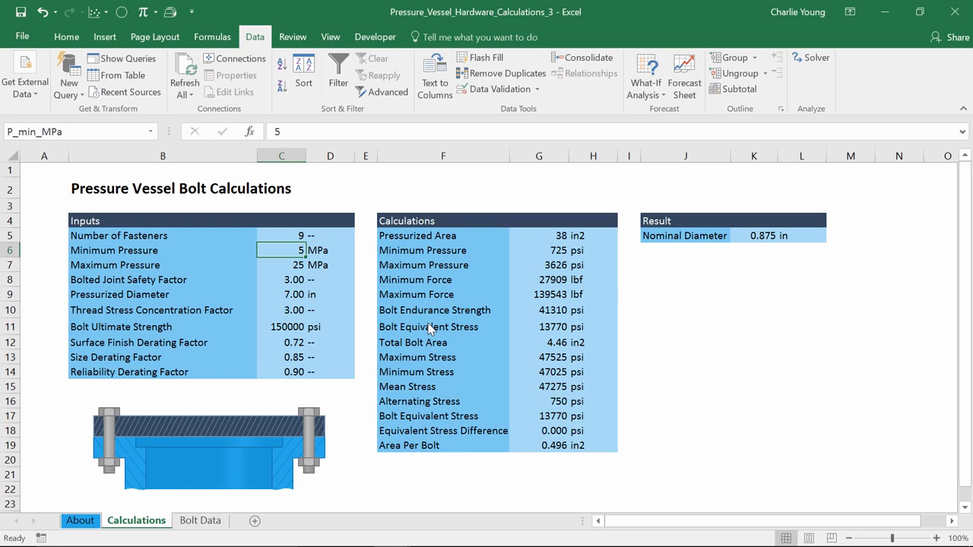
pyautogui.click(557, 343)
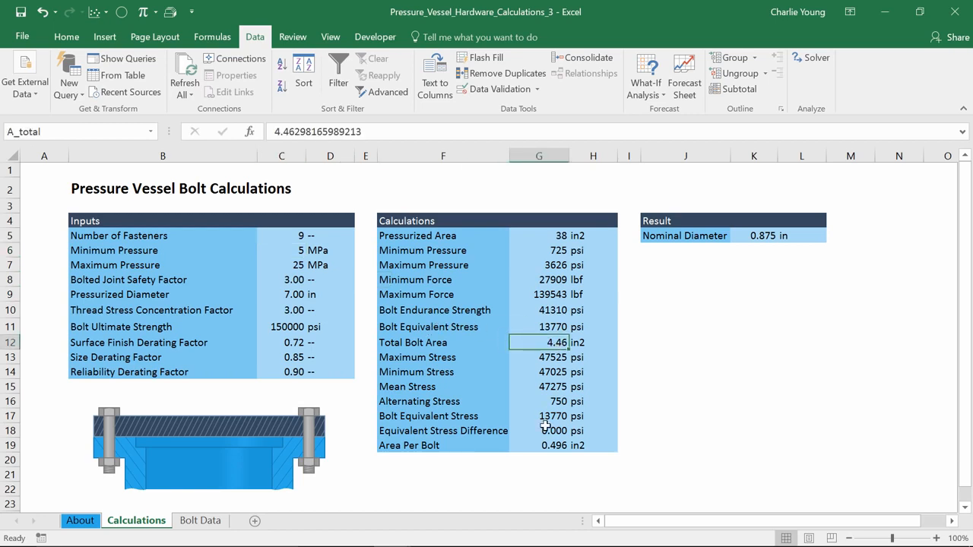
pyautogui.click(643, 93)
pyautogui.click(646, 130)
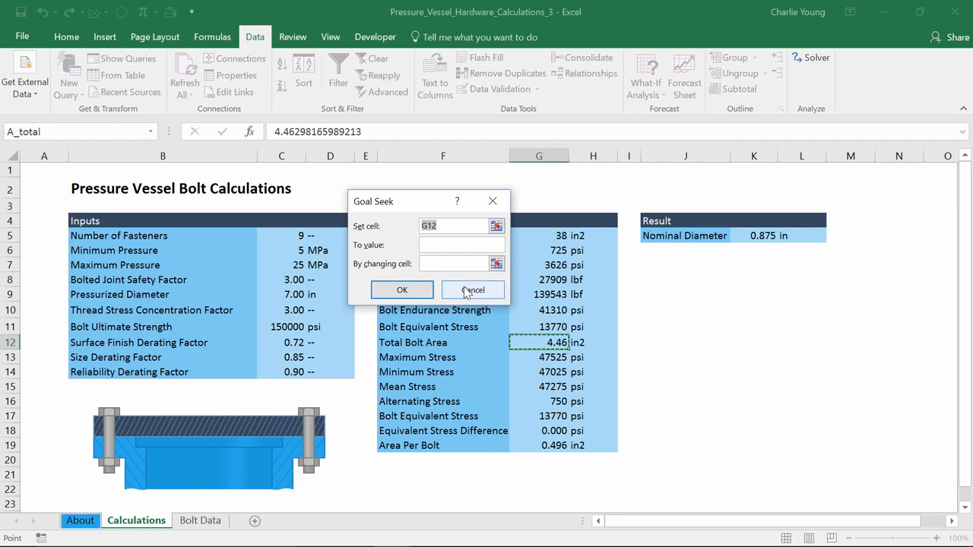
pyautogui.click(465, 290)
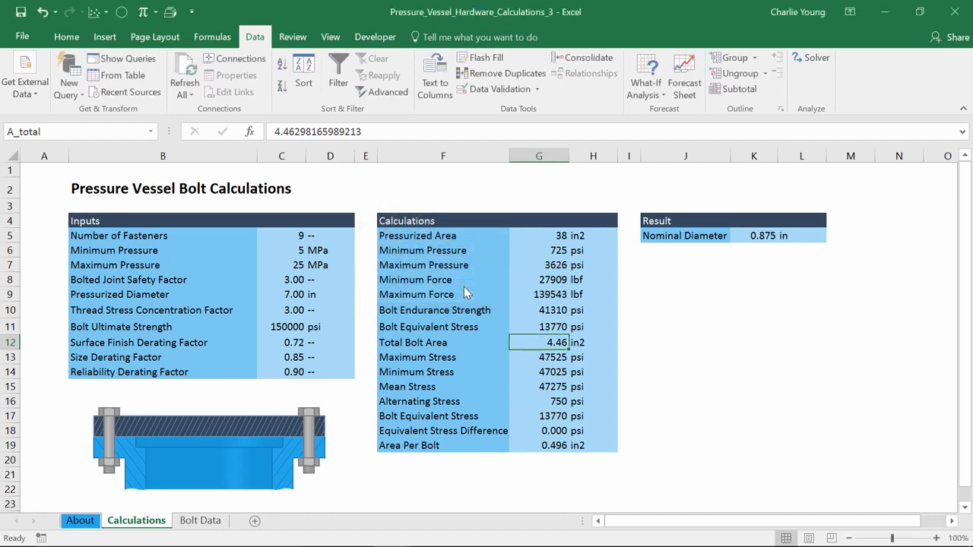
# Set the Maximum Pressure input to 12 MPa.
pyautogui.click(290, 264)
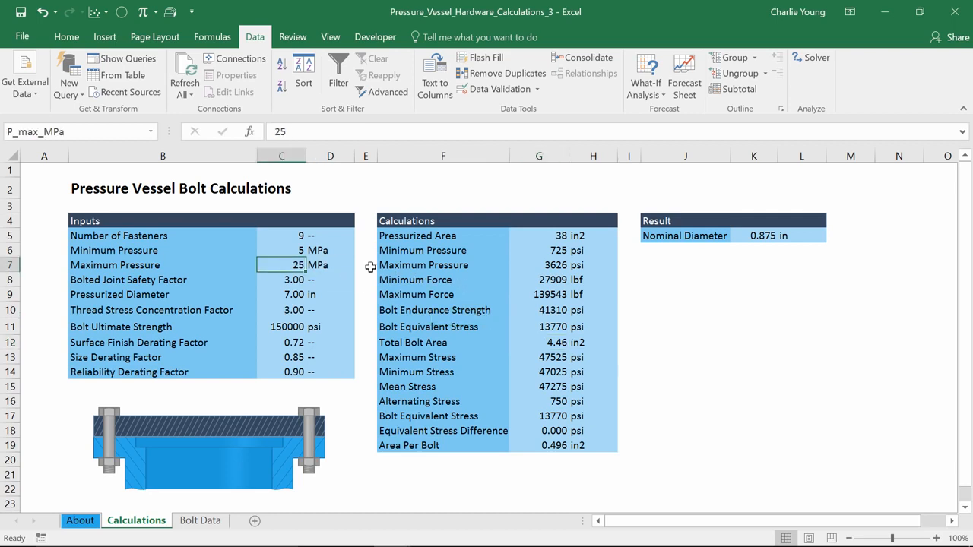
pyautogui.write('12')
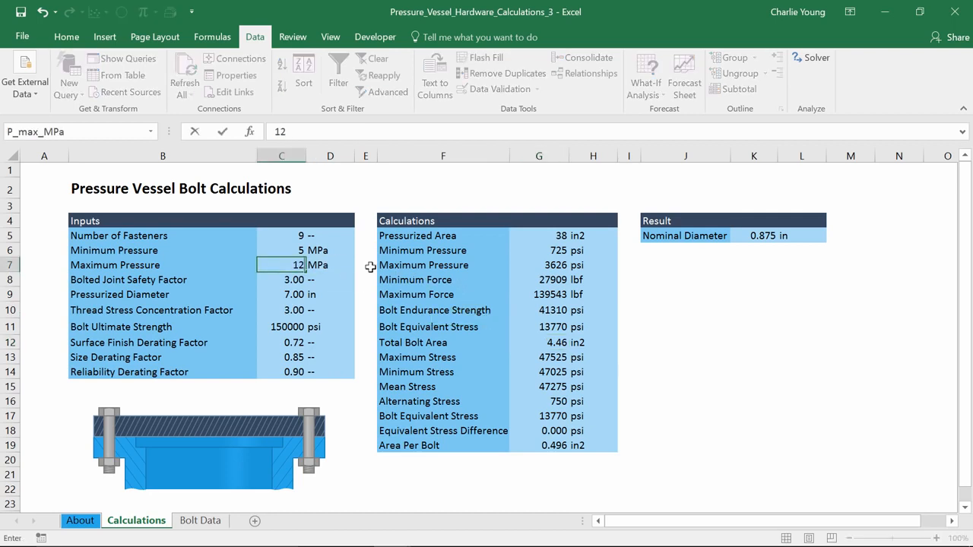
pyautogui.press('Return')
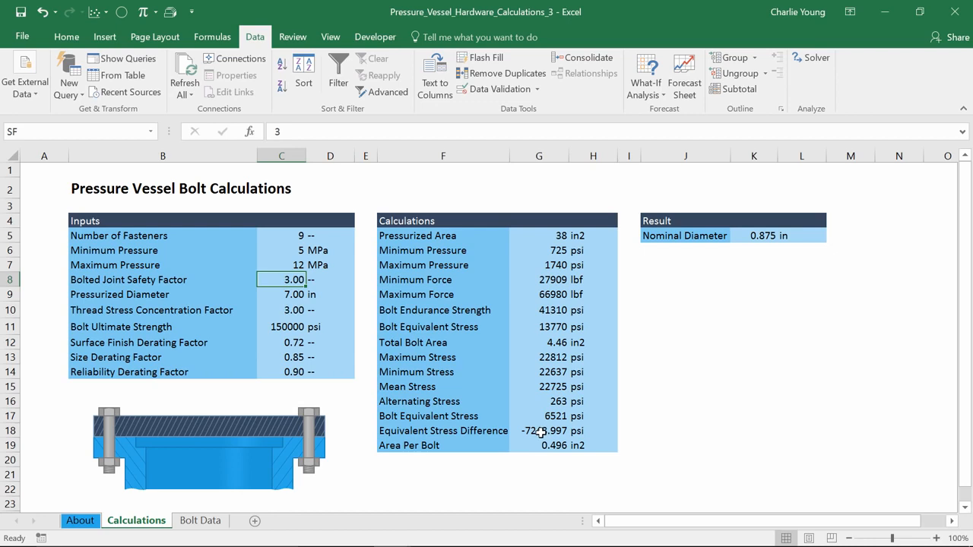
# Run Goal Seek to bring the Equivalent Stress Difference in G18 to 0 by changing the Total Bolt Area in G12.
pyautogui.click(542, 431)
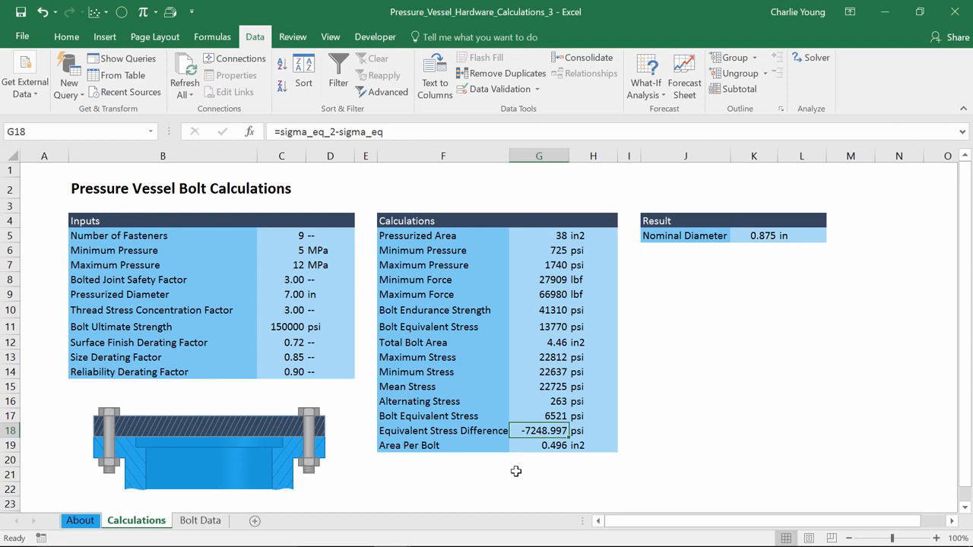
pyautogui.click(645, 93)
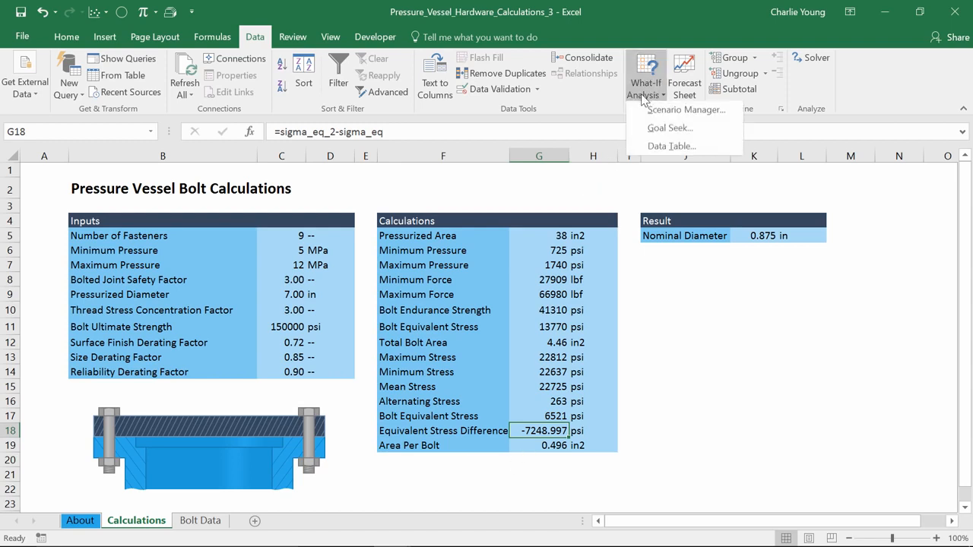
pyautogui.click(663, 129)
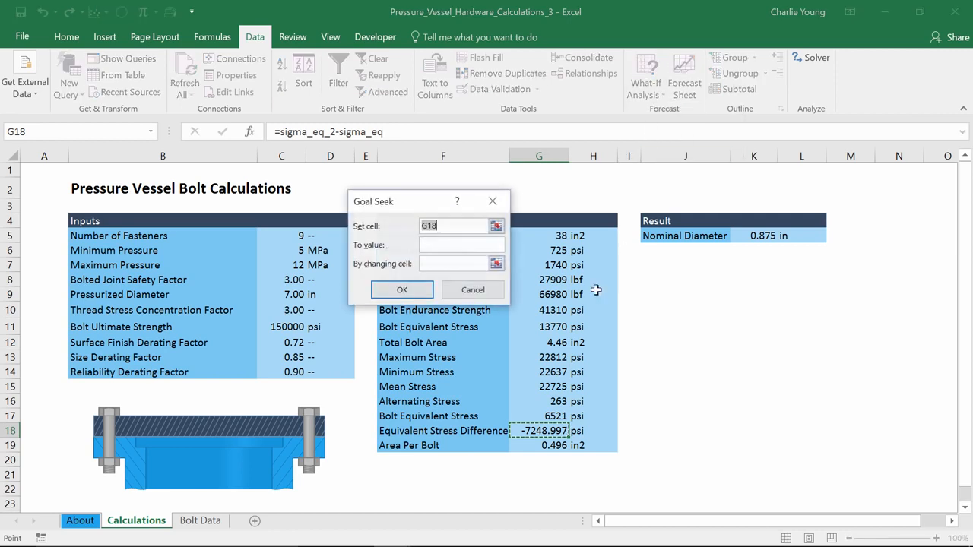
pyautogui.click(448, 243)
pyautogui.write('0')
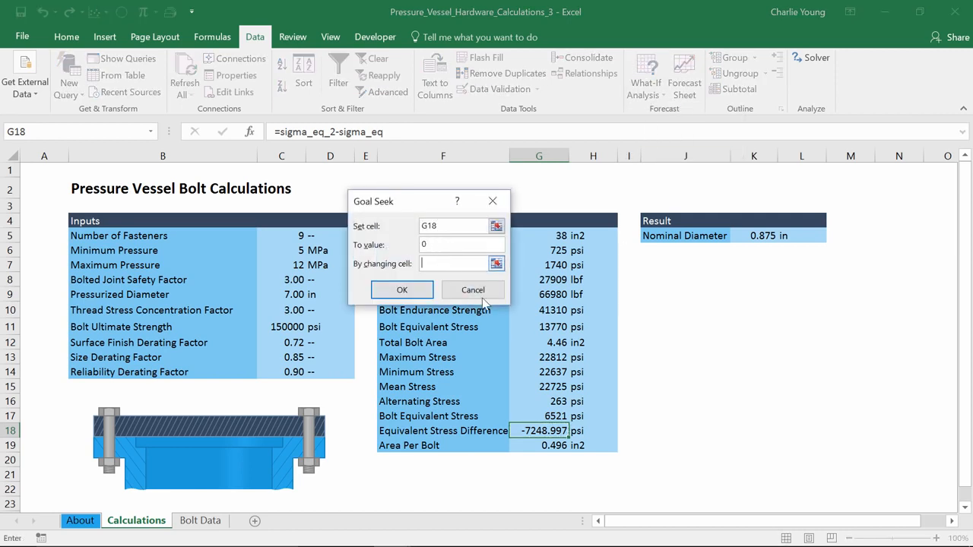
pyautogui.click(540, 343)
pyautogui.click(396, 289)
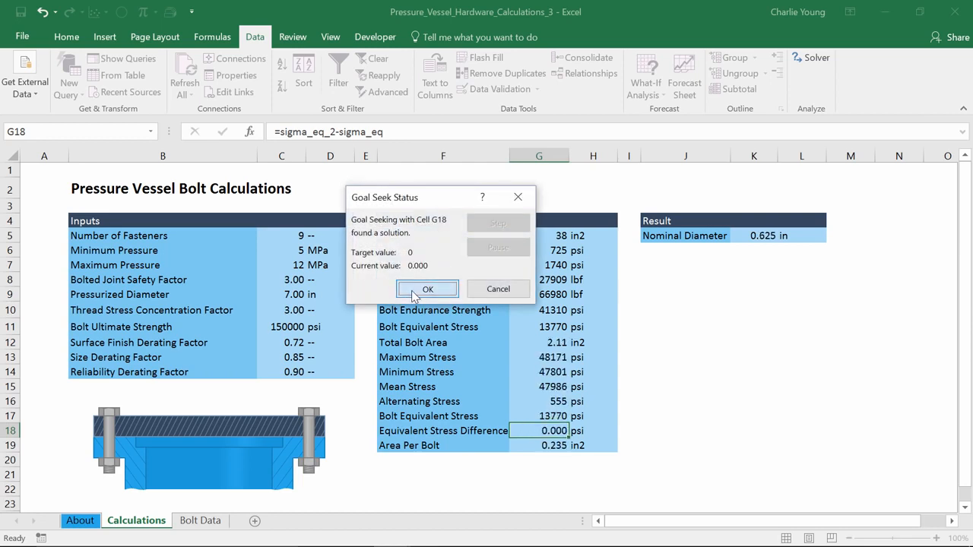
pyautogui.click(414, 292)
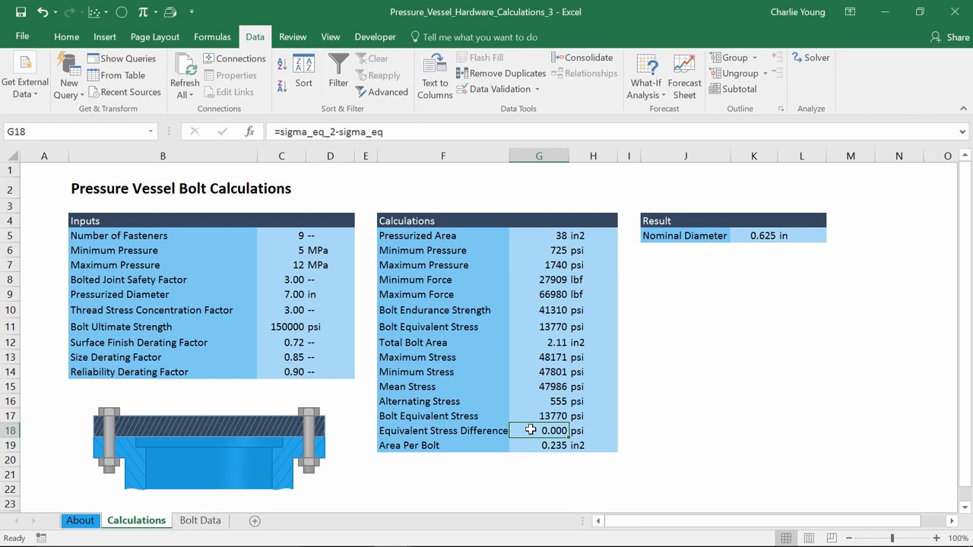
# Add conditional formatting to the Equivalent Stress Difference cell: Light Red Fill with Dark Red Text for values greater than 0.01.
pyautogui.click(71, 38)
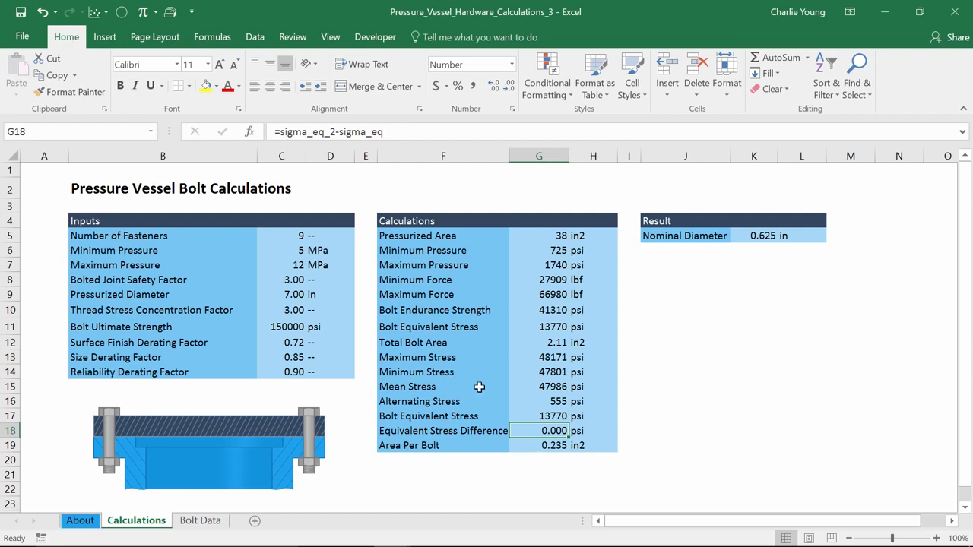
pyautogui.click(543, 84)
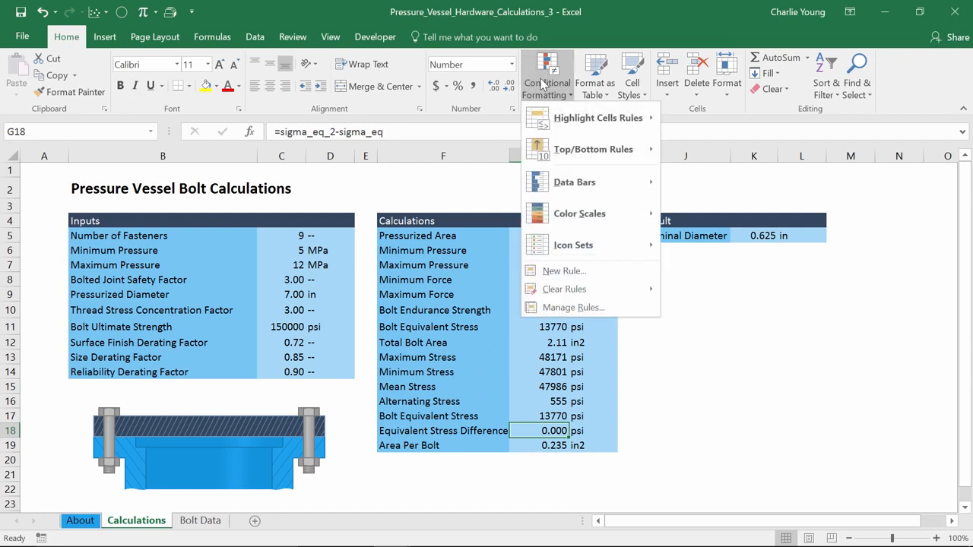
pyautogui.moveTo(571, 121)
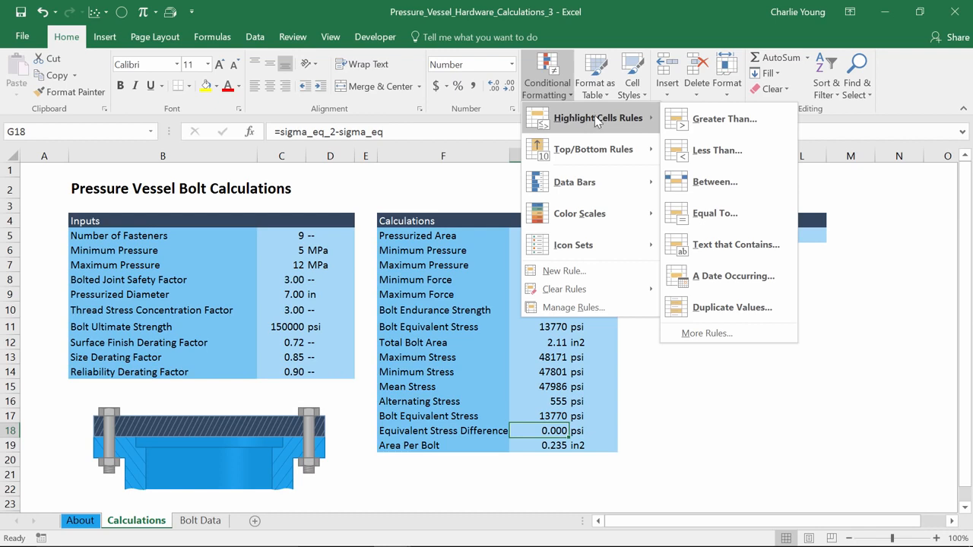
pyautogui.click(722, 119)
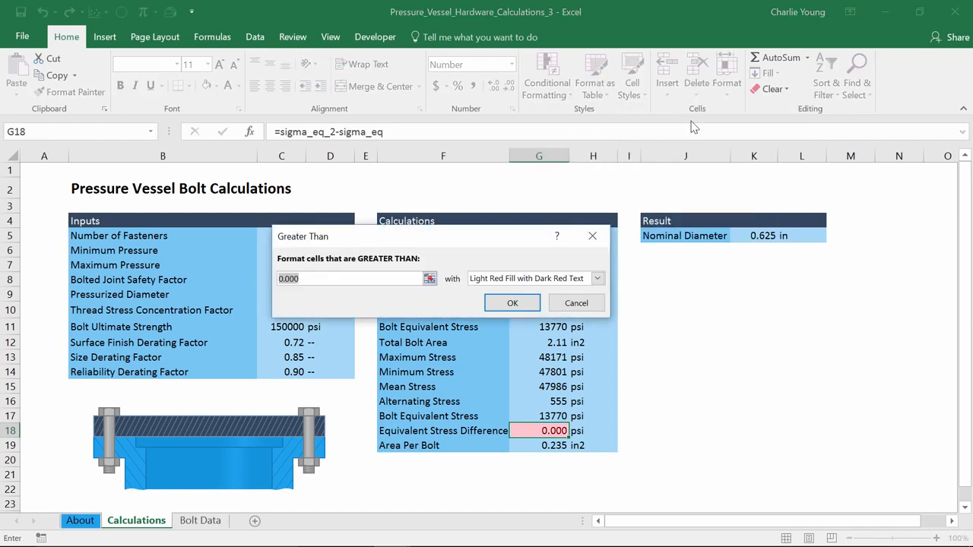
pyautogui.click(391, 279)
pyautogui.press('BackSpace')
pyautogui.press('BackSpace')
pyautogui.write('1')
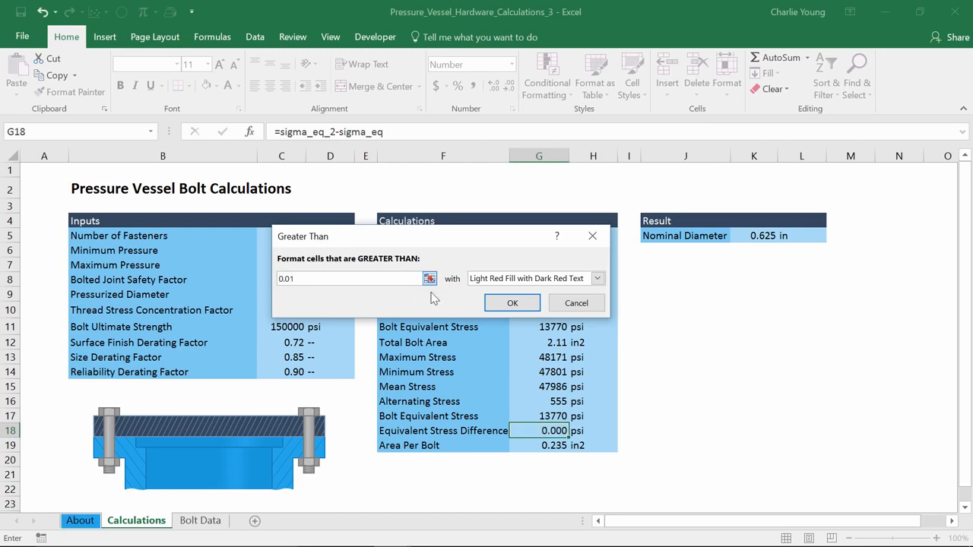
pyautogui.click(537, 303)
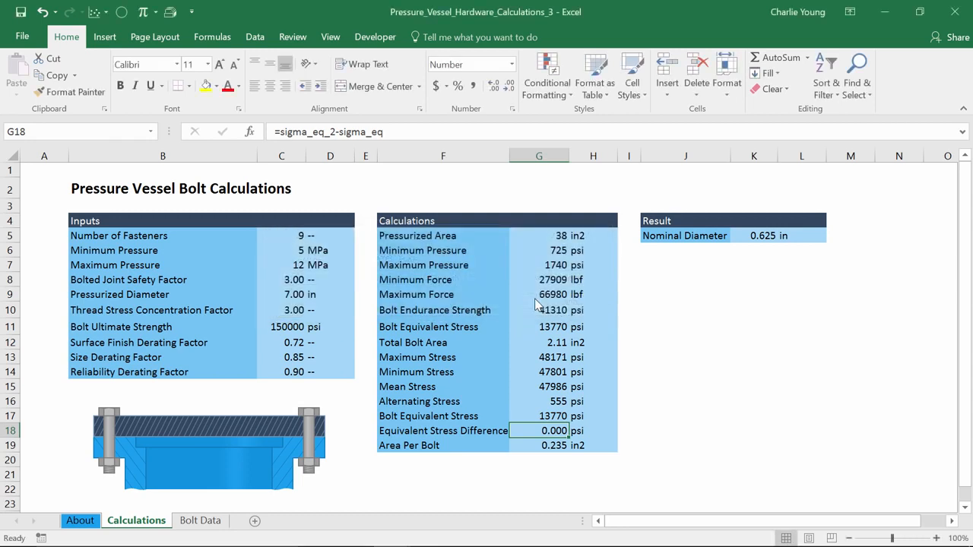
# Add a second highlight rule to the Equivalent Stress Difference cell: Light Red Fill with Dark Red Text for values less than -0.01.
pyautogui.click(561, 86)
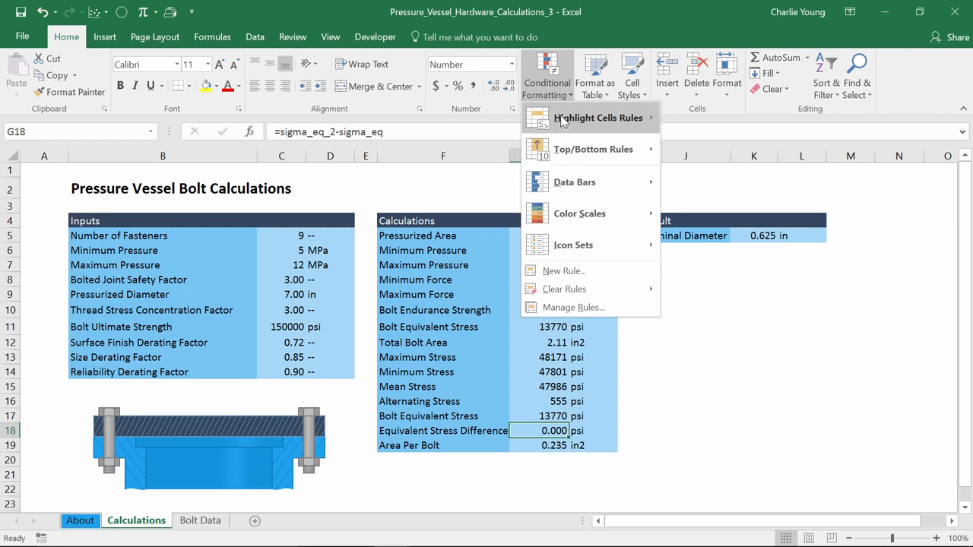
pyautogui.moveTo(564, 120)
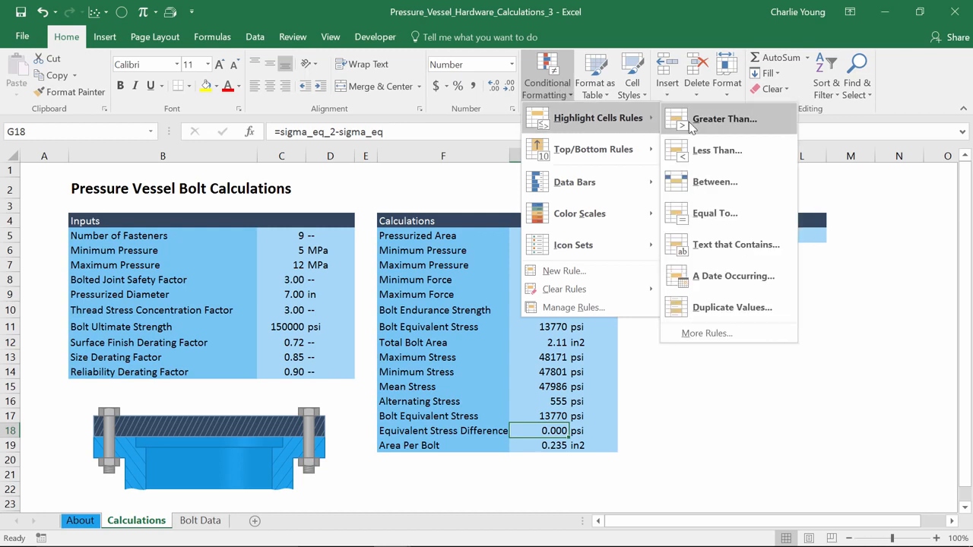
pyautogui.click(688, 148)
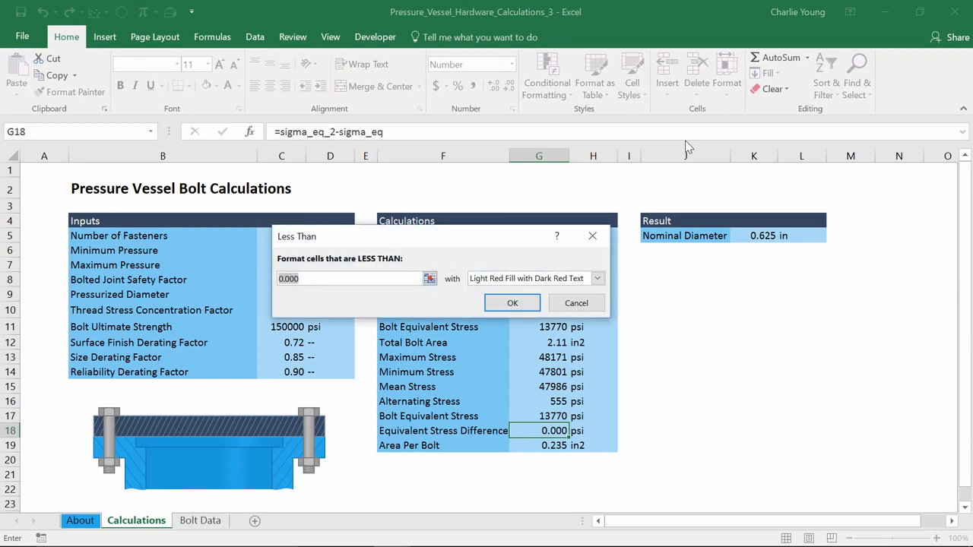
pyautogui.moveTo(348, 281); pyautogui.dragTo(248, 279)
pyautogui.write('-0.01')
pyautogui.click(512, 302)
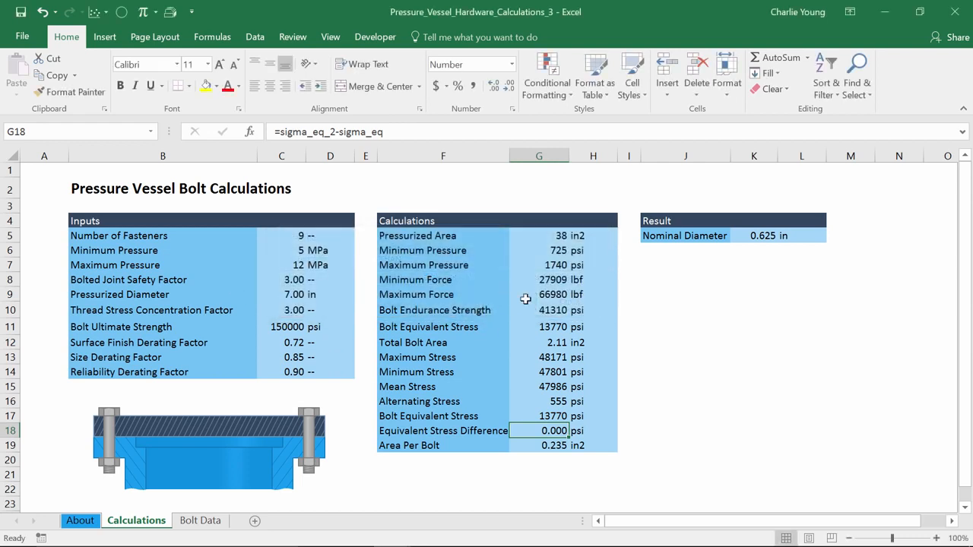
# Set the Maximum Pressure to 25 MPa and check the highlighting of the Equivalent Stress Difference cell.
pyautogui.click(286, 266)
pyautogui.write('25')
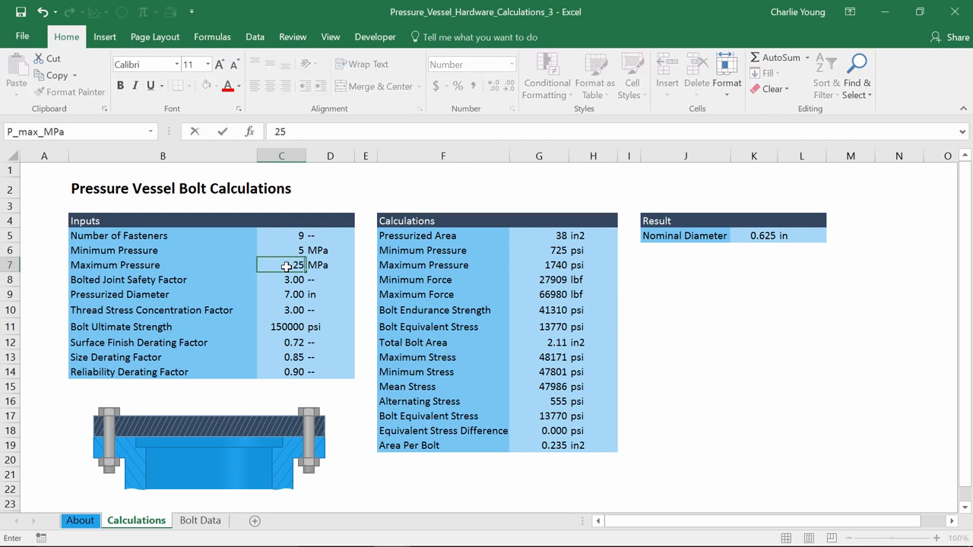
pyautogui.press('Return')
pyautogui.click(286, 266)
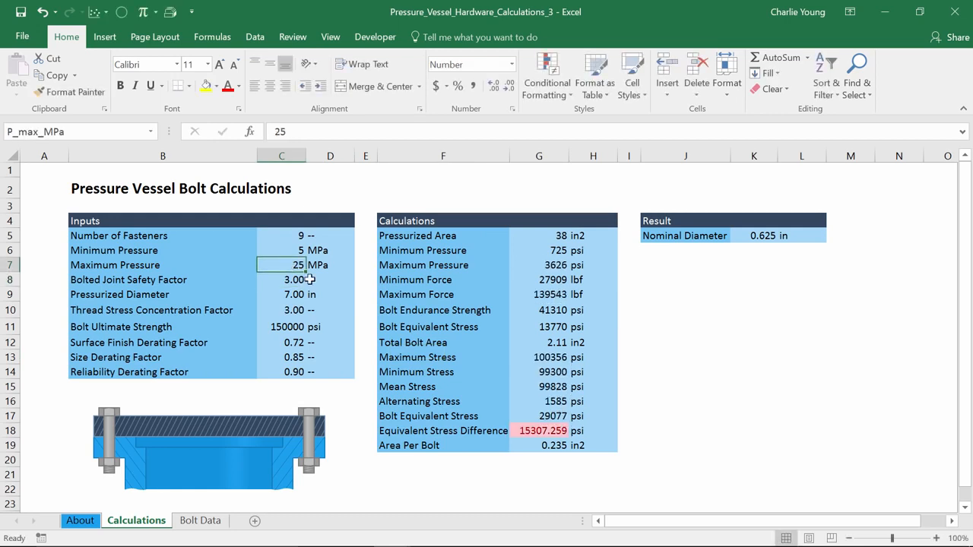
pyautogui.click(566, 432)
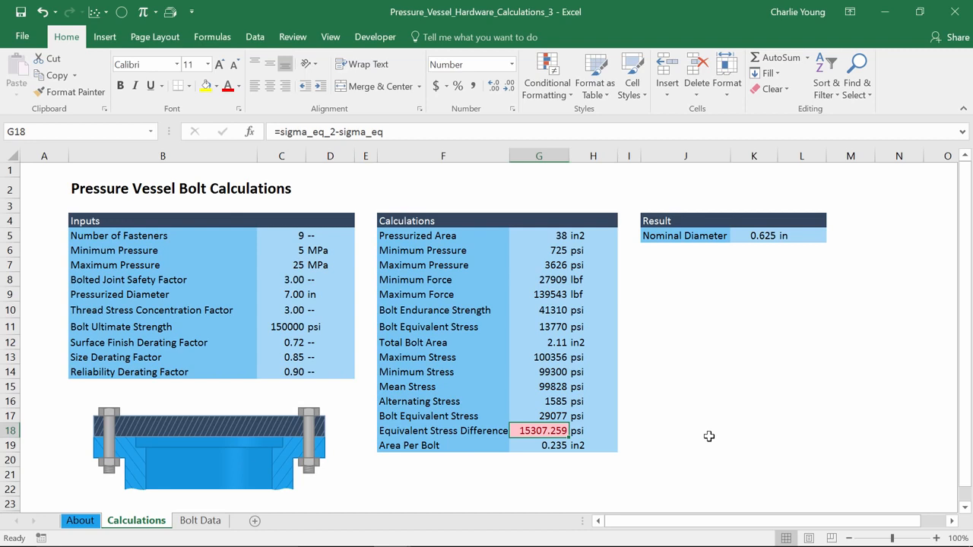
# In J18, enter =IF(ABS(G18)>0.01,"Rerun goal seek to update calculations.","") and make its text red.
pyautogui.click(673, 430)
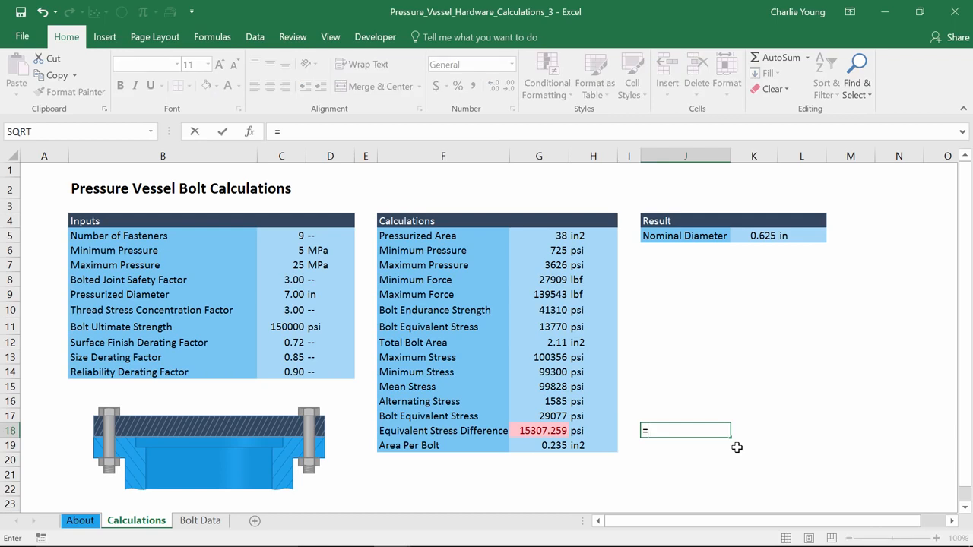
pyautogui.write('if(')
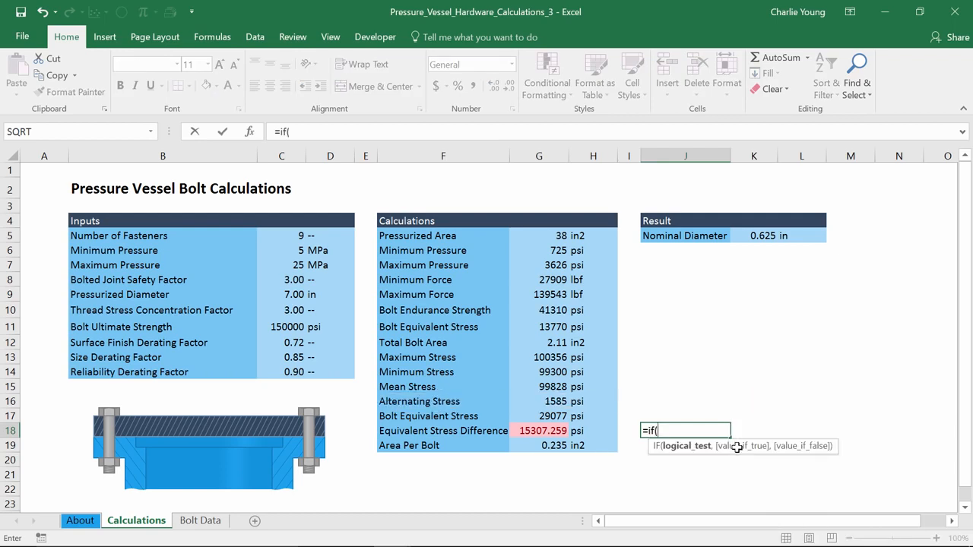
pyautogui.write('abs(')
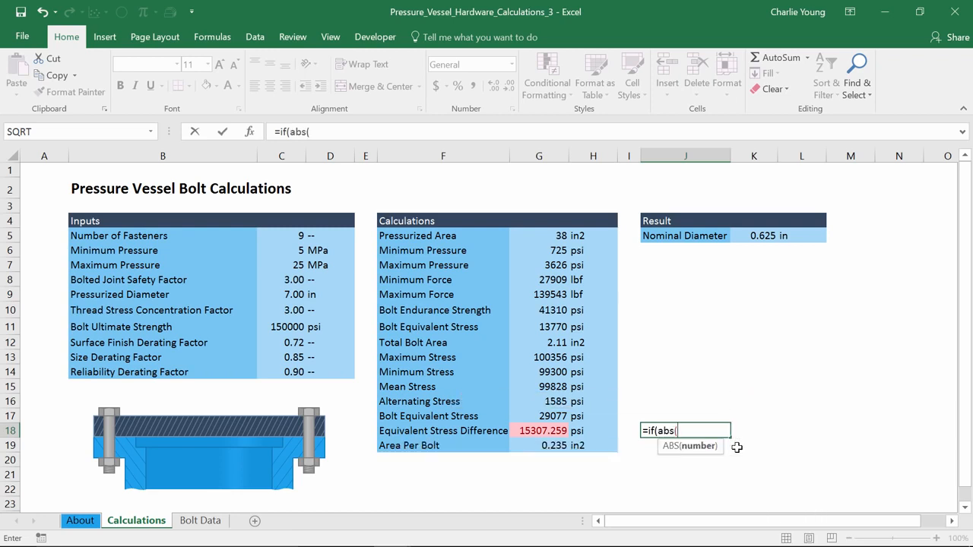
pyautogui.click(530, 430)
pyautogui.write(')')
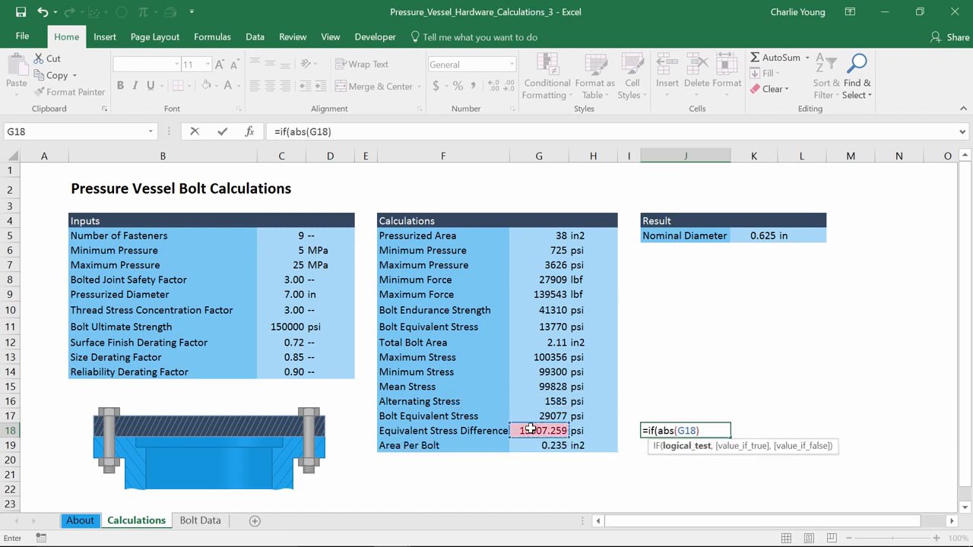
pyautogui.write('>0.01,')
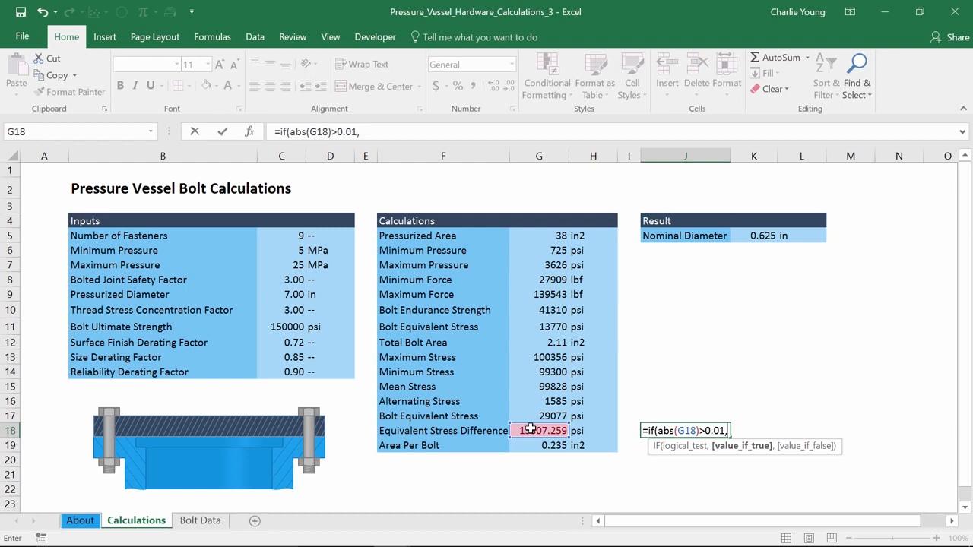
pyautogui.write('"Rerun goal seek to u')
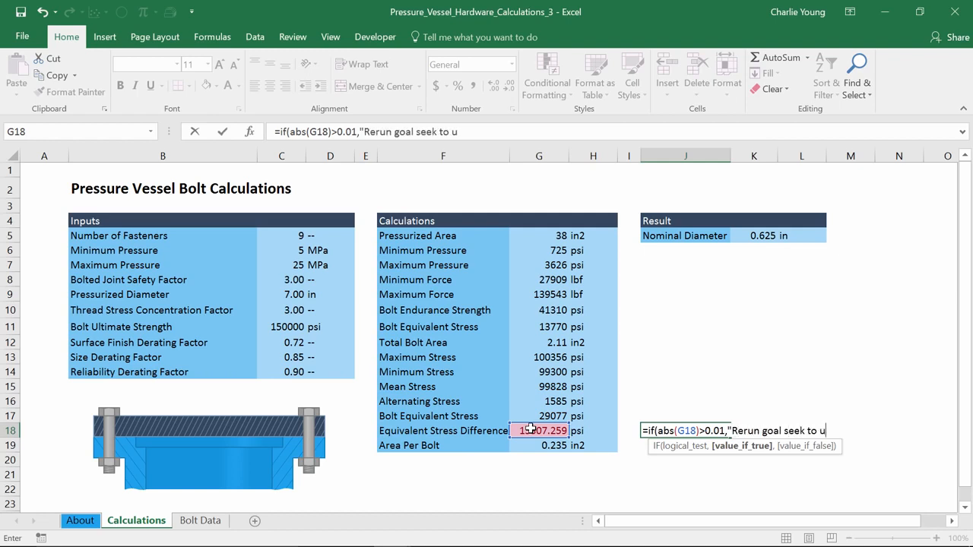
pyautogui.write('pdate calculations."')
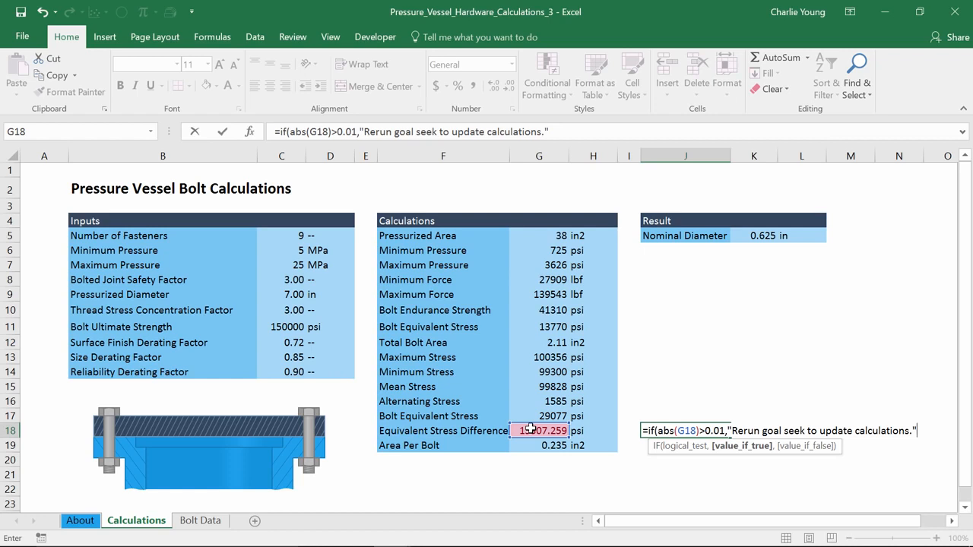
pyautogui.write(',')
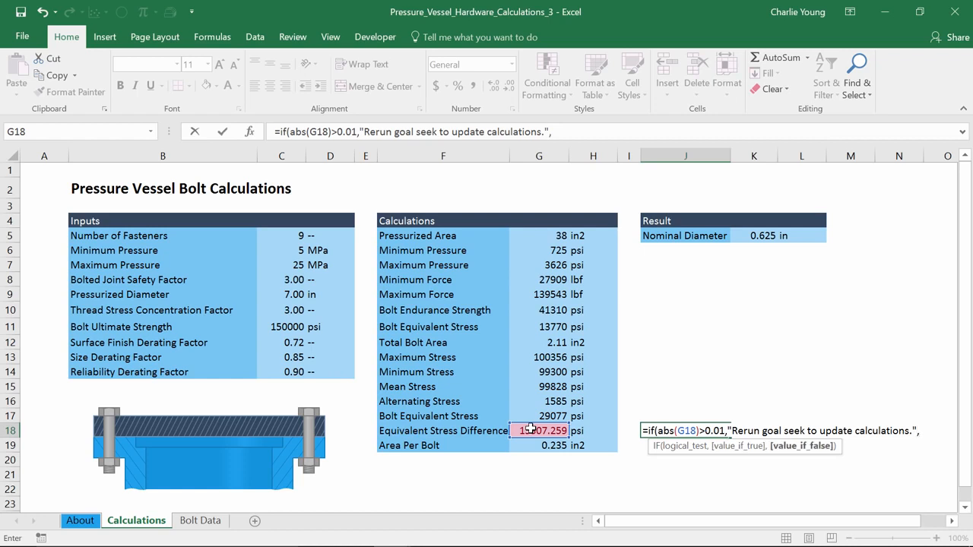
pyautogui.write('"")')
pyautogui.press('Return')
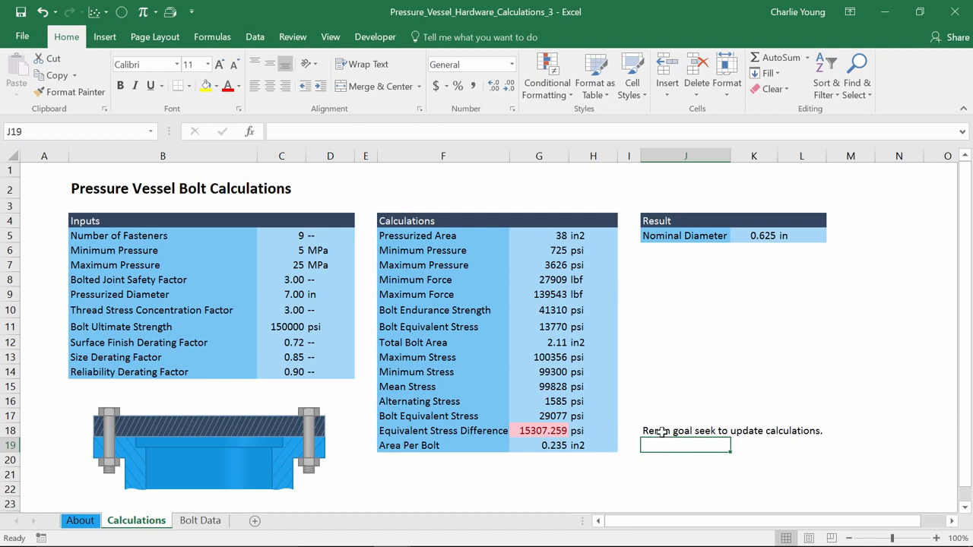
pyautogui.click(657, 431)
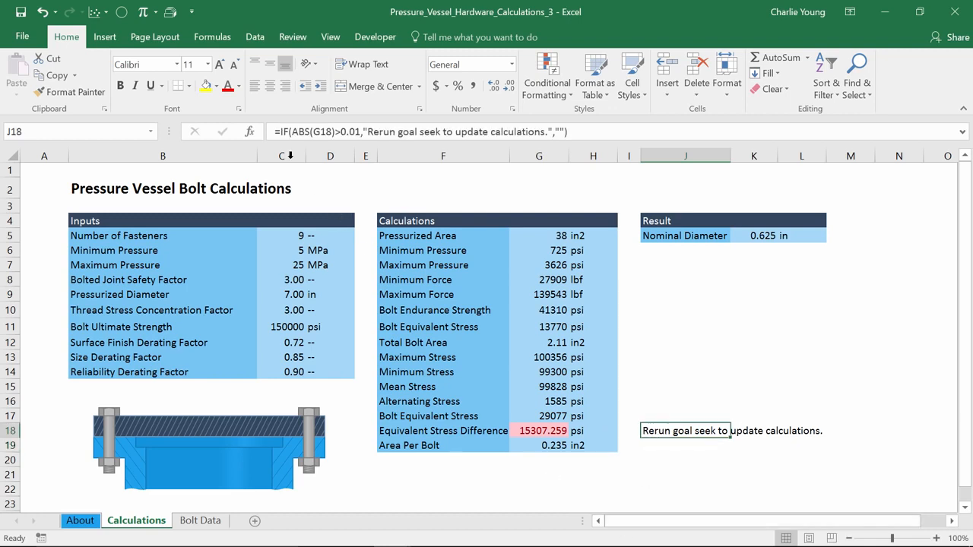
pyautogui.click(227, 90)
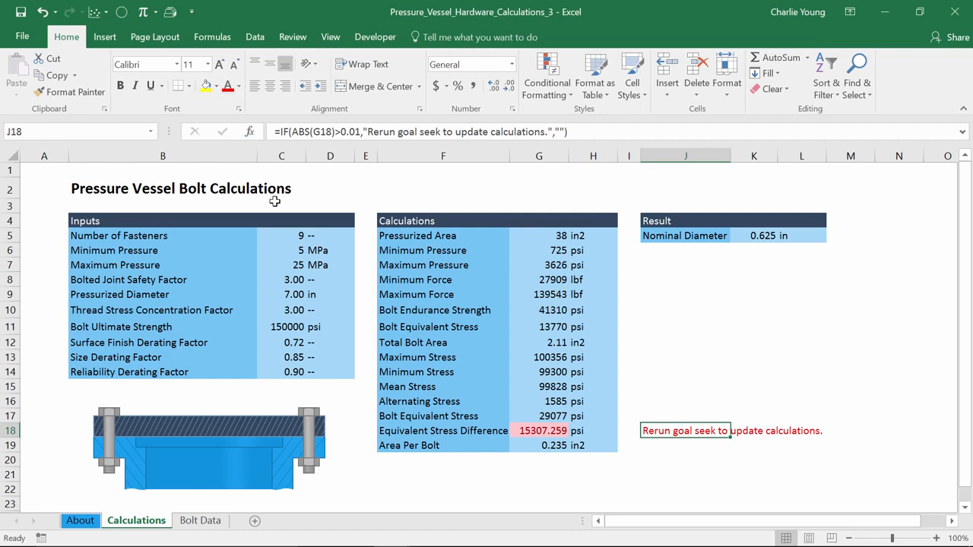
# Set the Maximum Pressure to 12 MPa and the Minimum Pressure to 15 MPa to test the rerun message.
pyautogui.click(280, 266)
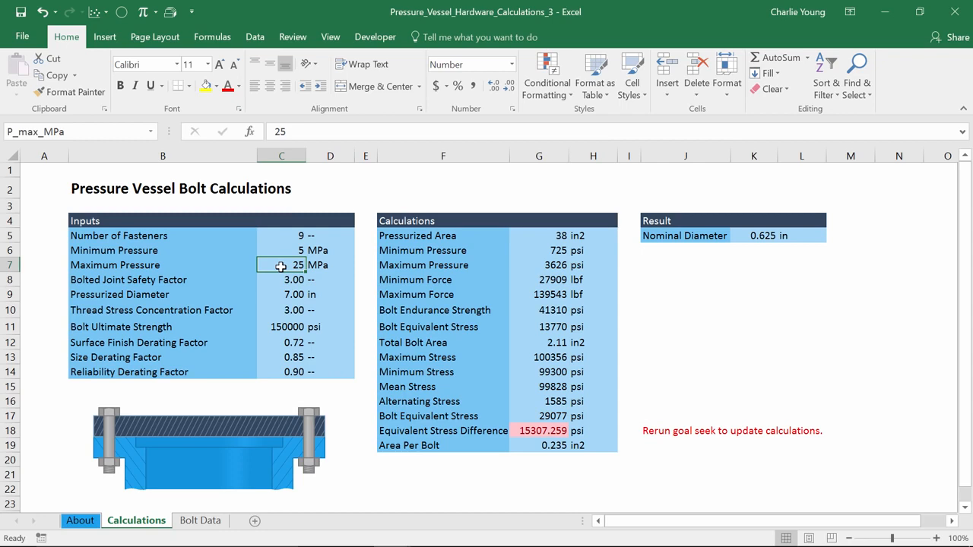
pyautogui.write('12')
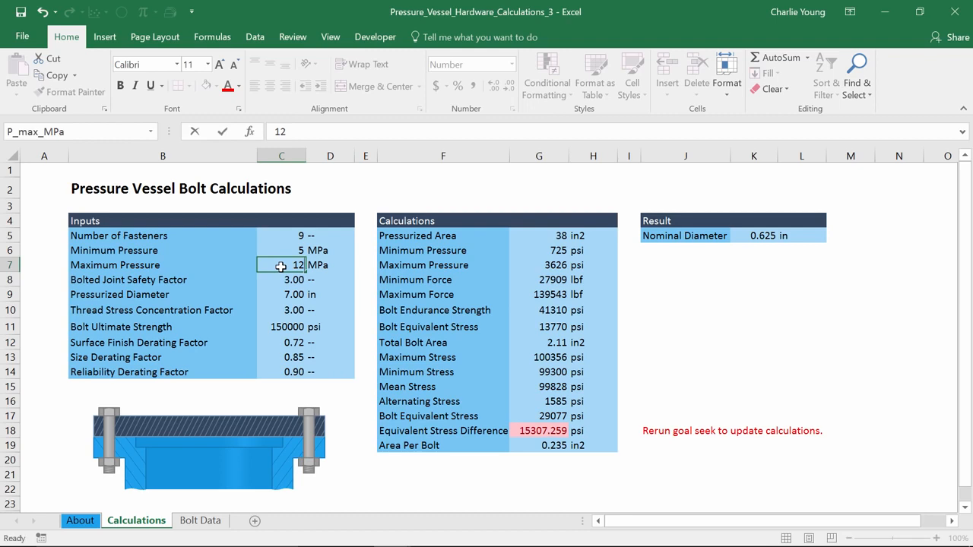
pyautogui.press('Return')
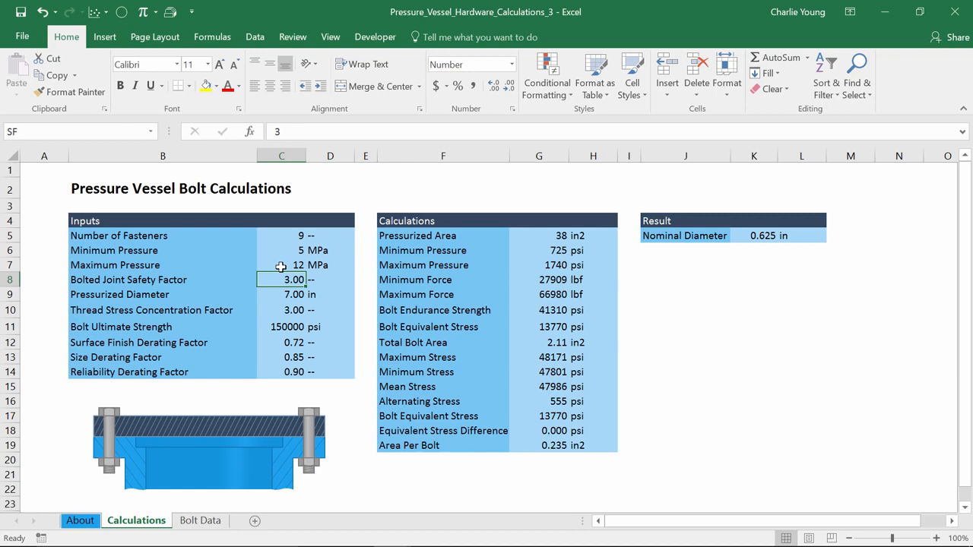
pyautogui.press('Up')
pyautogui.press('Up')
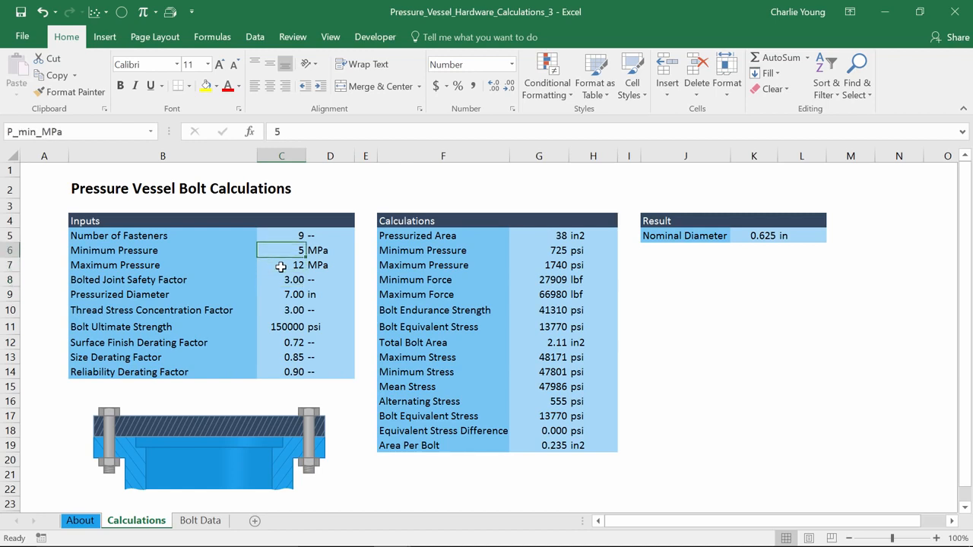
pyautogui.write('15')
pyautogui.press('Return')
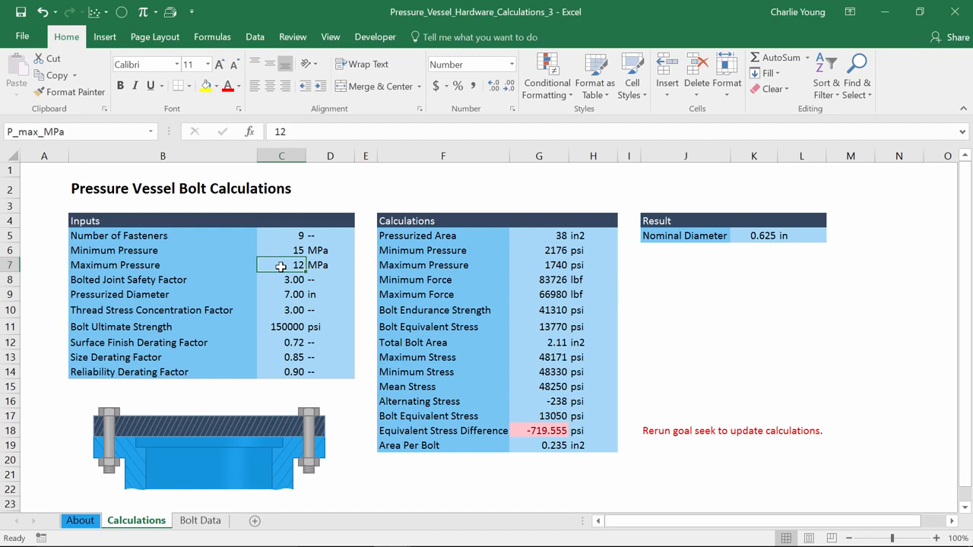
pyautogui.click(380, 40)
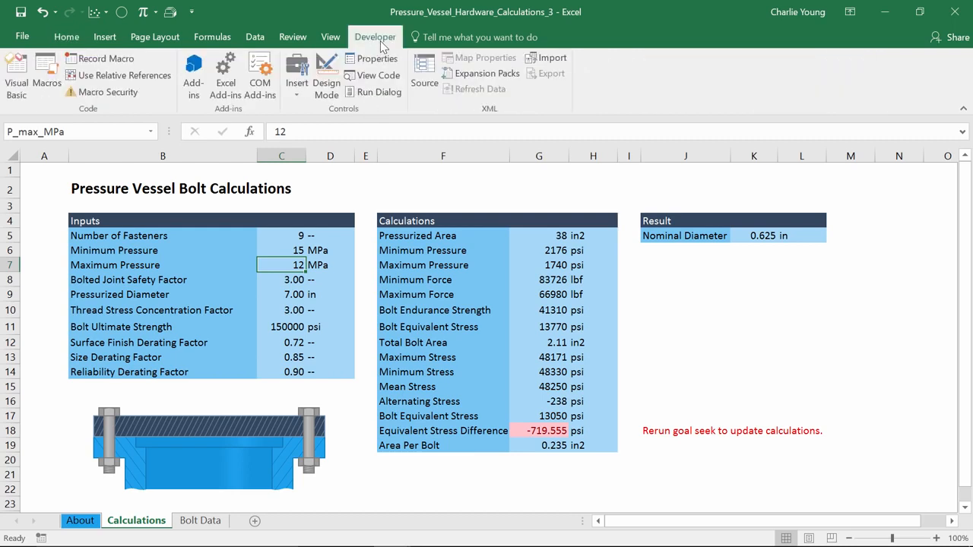
pyautogui.click(16, 78)
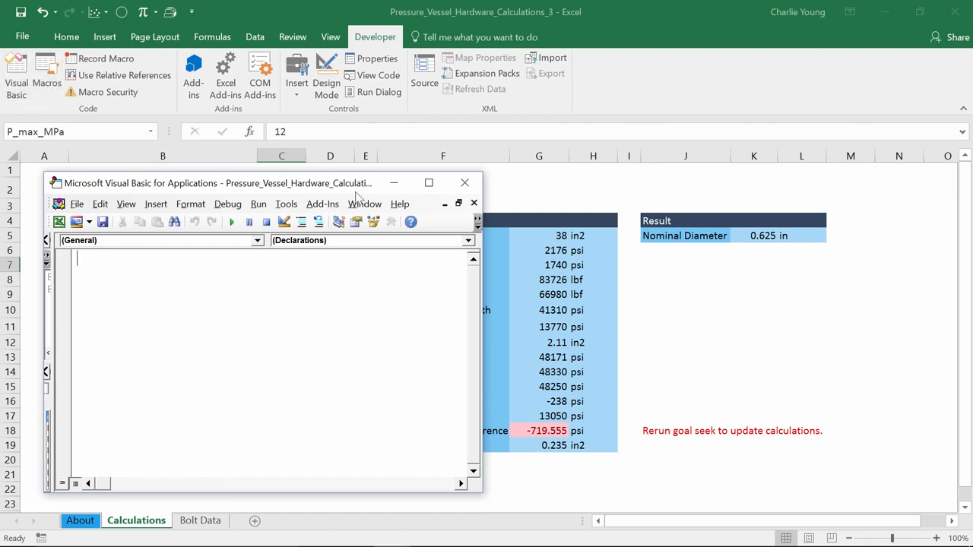
pyautogui.click(464, 183)
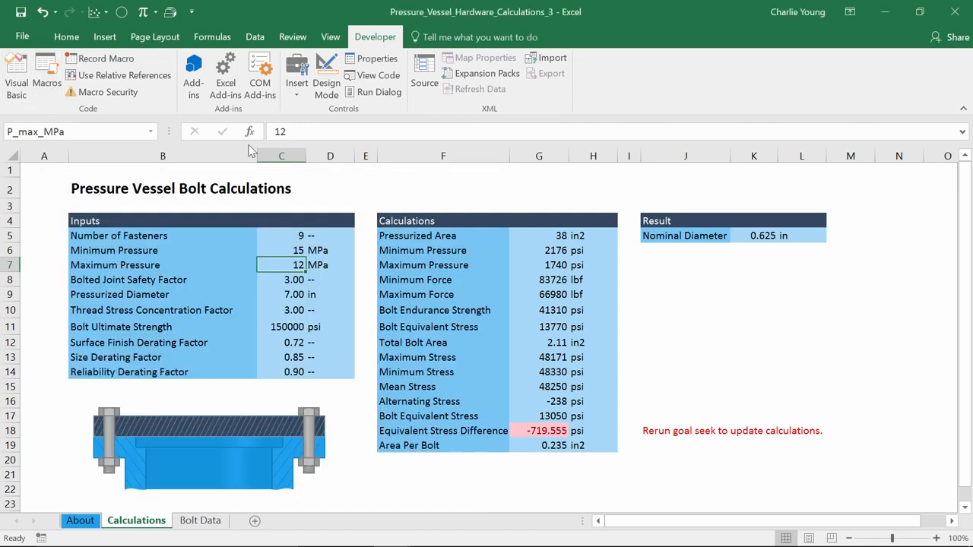
# Check in the ribbon customization options that Developer is enabled among the main tabs.
pyautogui.click(23, 36)
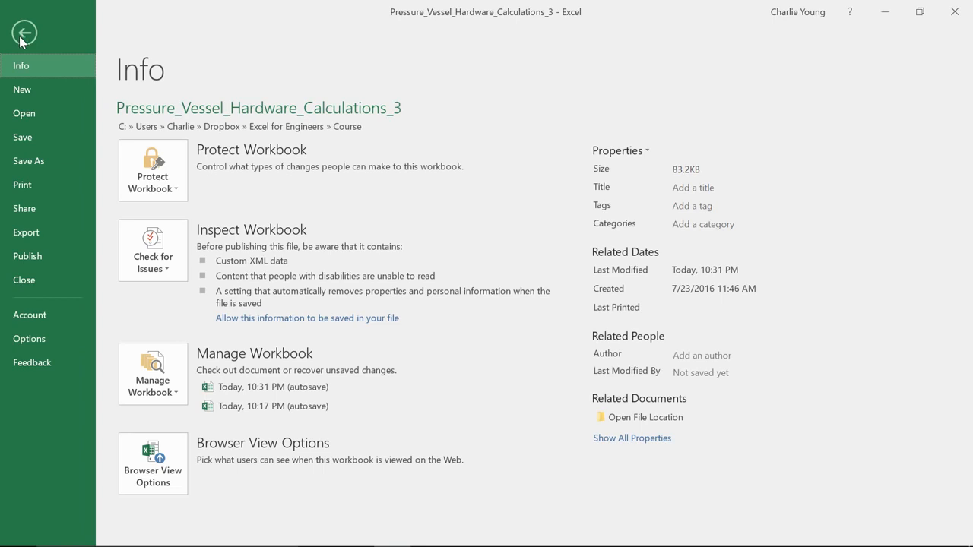
pyautogui.click(28, 339)
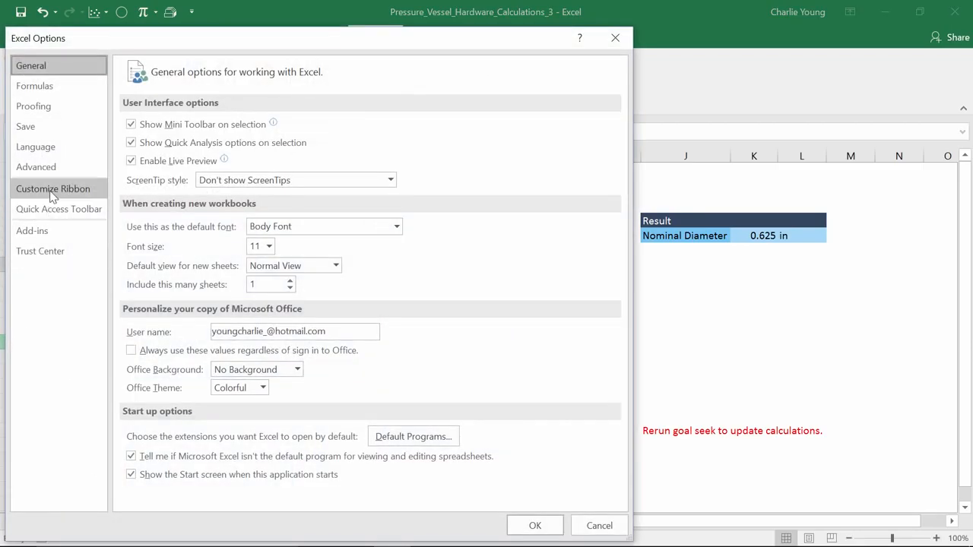
pyautogui.click(51, 194)
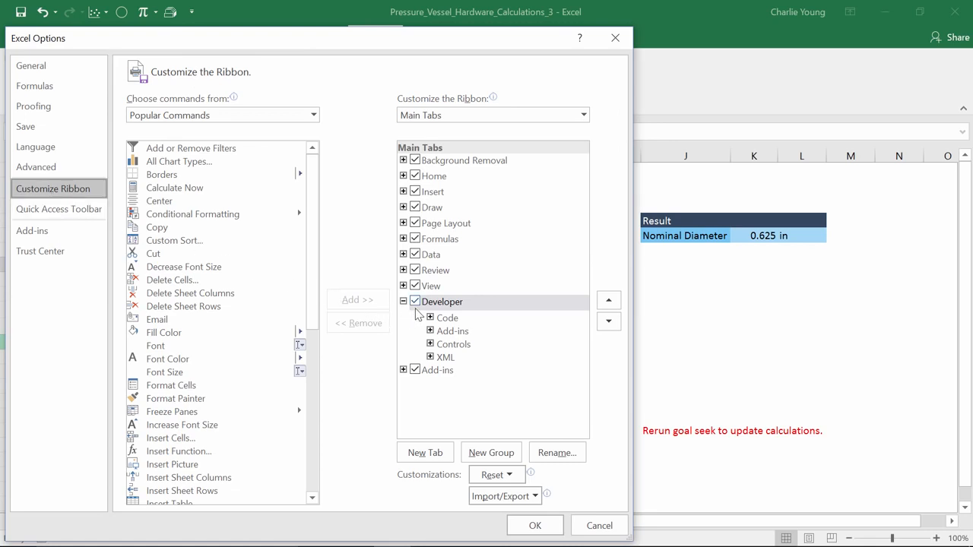
pyautogui.click(541, 527)
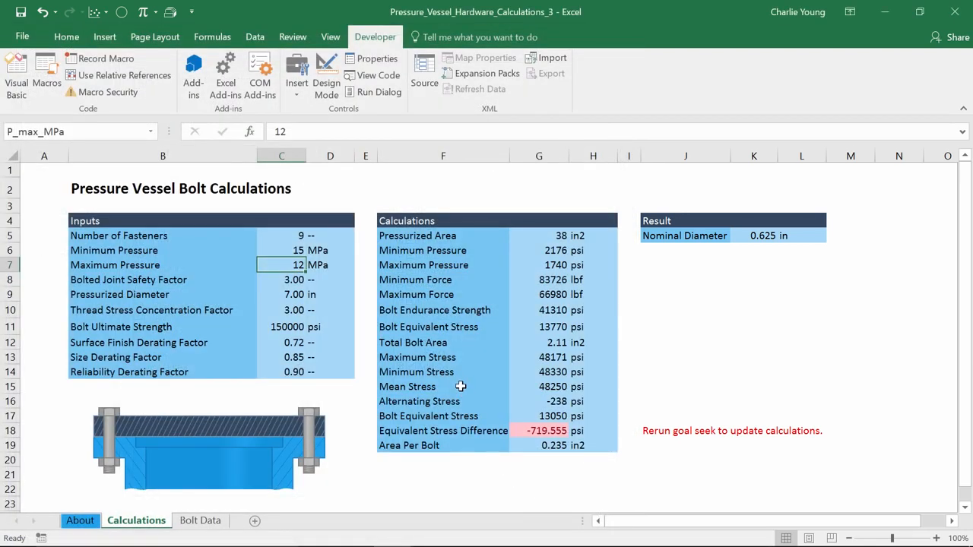
# Open the Visual Basic editor, enlarge the project list and select Sheet2 (Calculations) for its code.
pyautogui.hotkey('alt', 'F11')
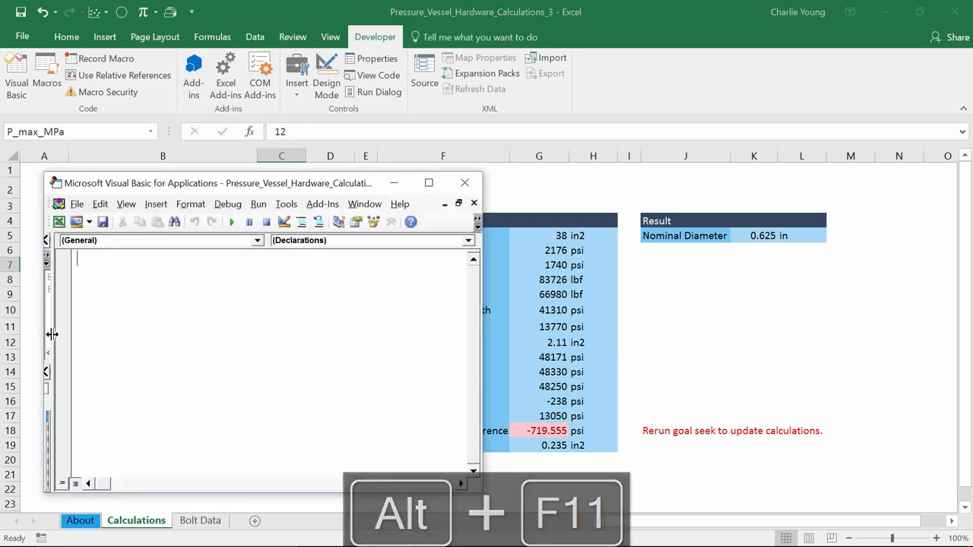
pyautogui.moveTo(59, 334); pyautogui.dragTo(260, 342)
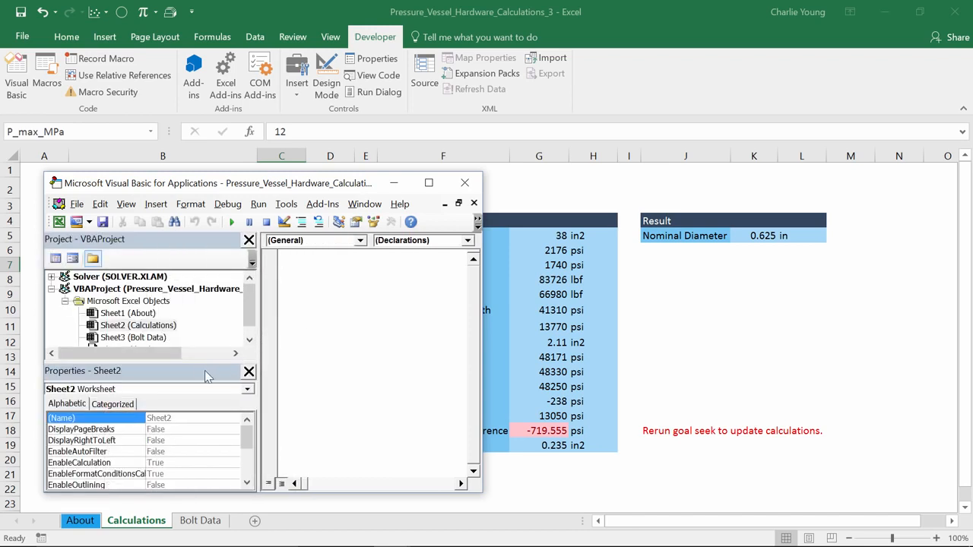
pyautogui.moveTo(209, 362); pyautogui.dragTo(210, 403)
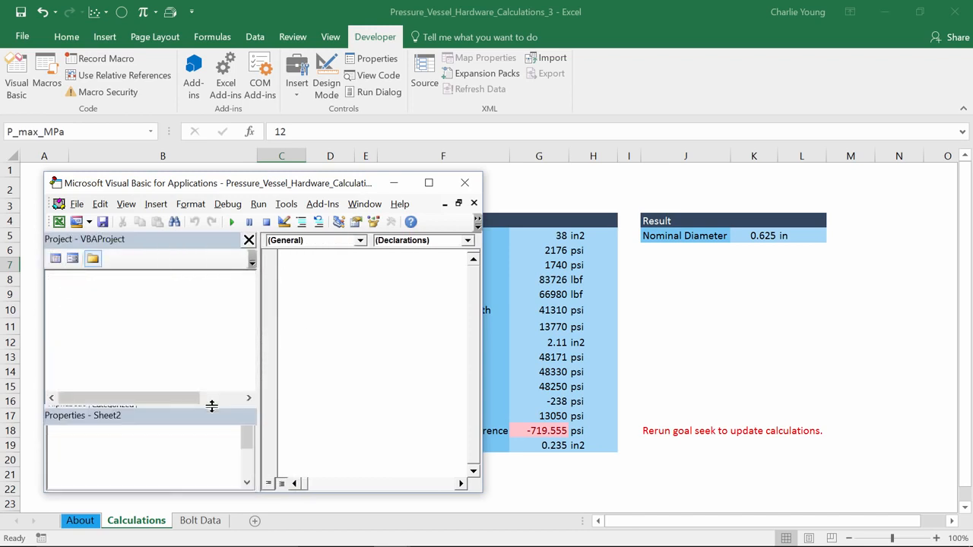
pyautogui.click(177, 295)
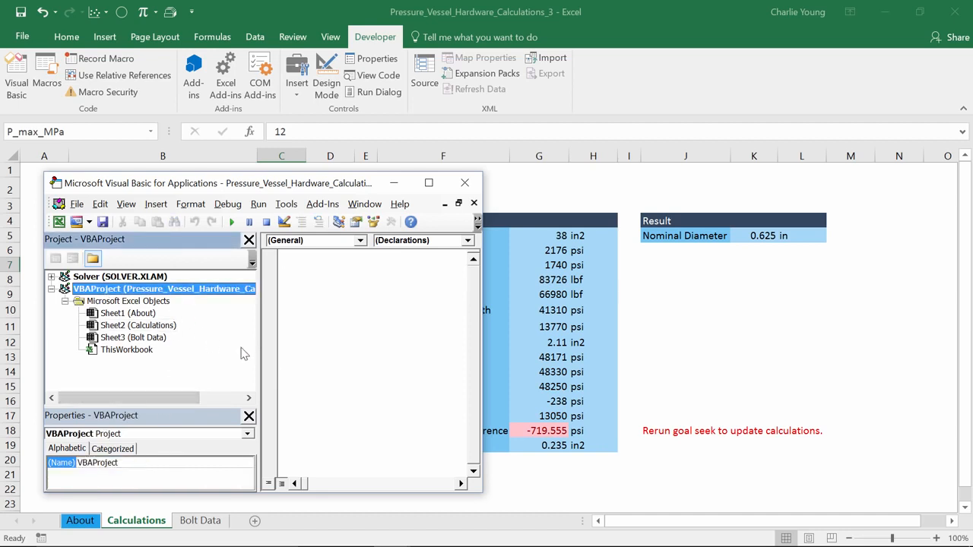
pyautogui.moveTo(256, 337); pyautogui.dragTo(334, 342)
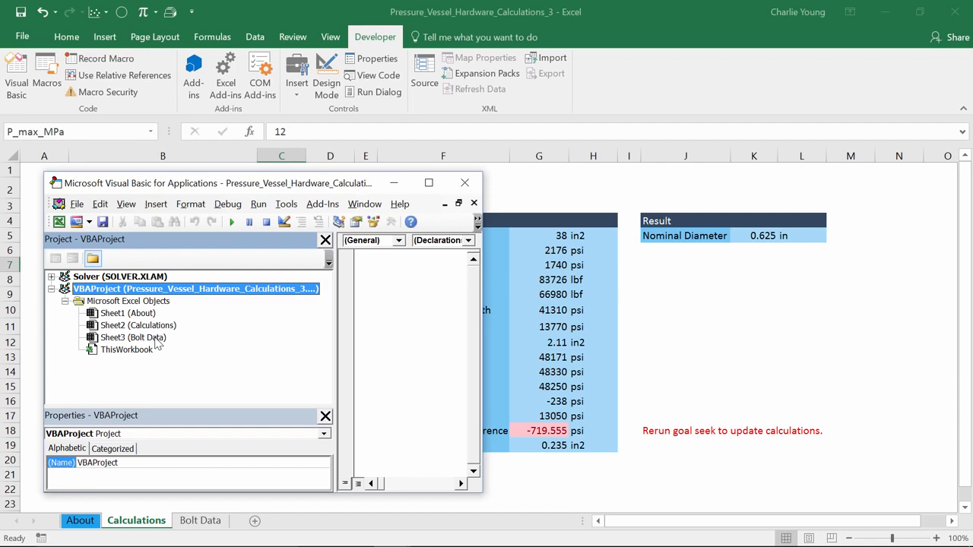
pyautogui.click(160, 327)
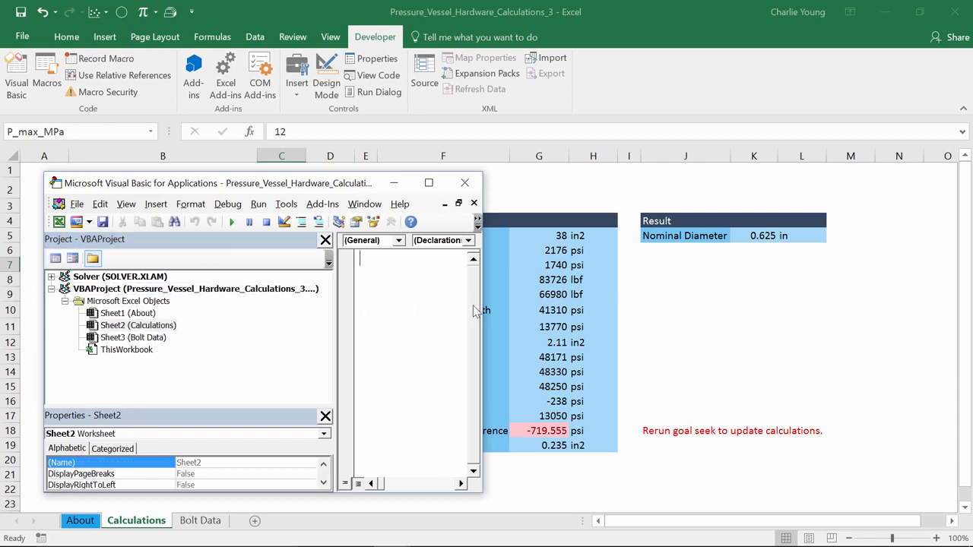
# Shrink the project list to its narrowest and narrow the Visual Basic editor window to uncover the worksheet calculations.
pyautogui.moveTo(482, 299); pyautogui.dragTo(762, 319)
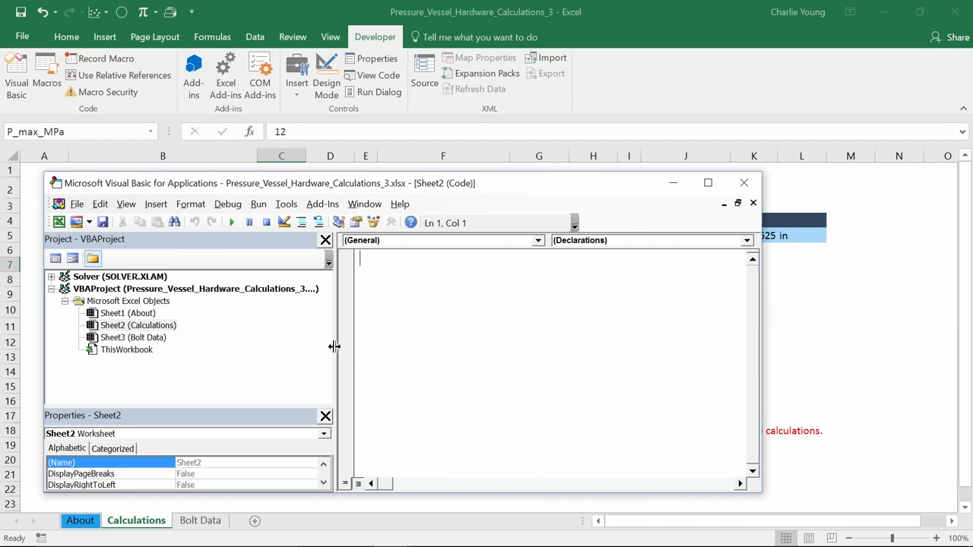
pyautogui.moveTo(335, 345); pyautogui.dragTo(55, 363)
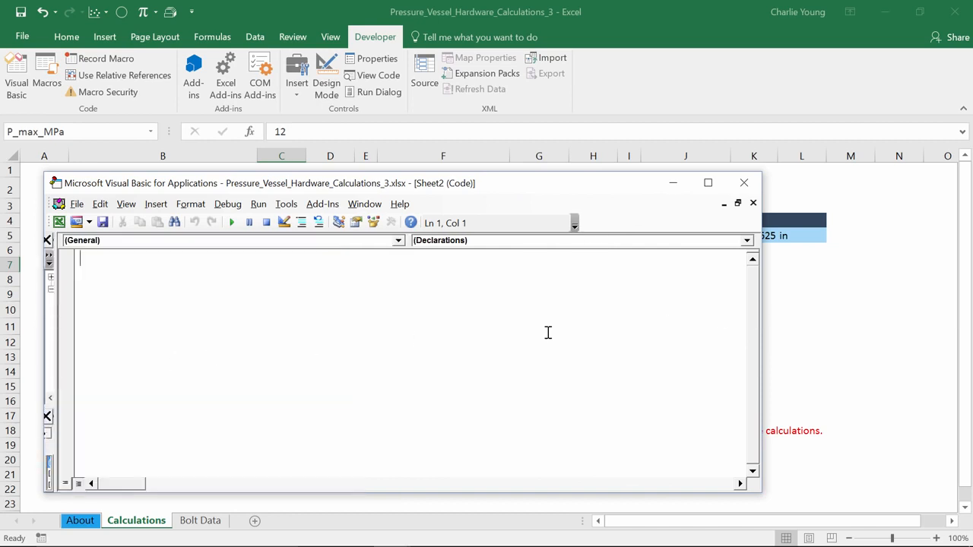
pyautogui.moveTo(761, 369); pyautogui.dragTo(435, 372)
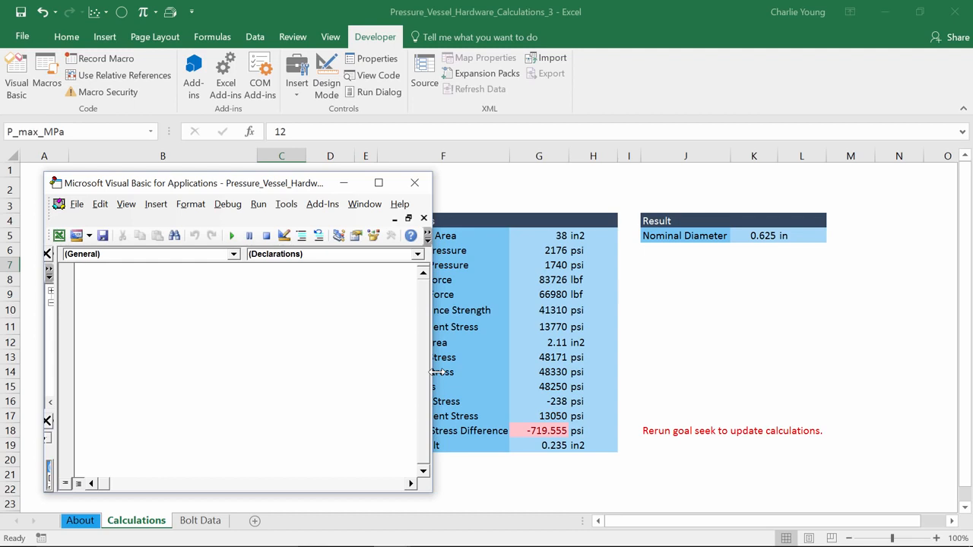
# Create a Worksheet_Change event procedure in the sheet's code, widen the editor window and delete the Worksheet_SelectionChange procedure.
pyautogui.click(233, 256)
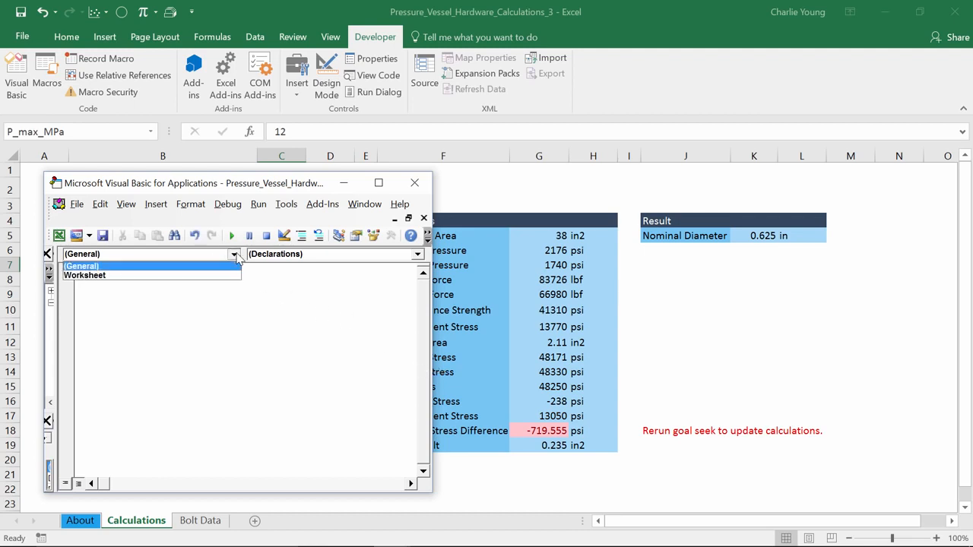
pyautogui.click(217, 280)
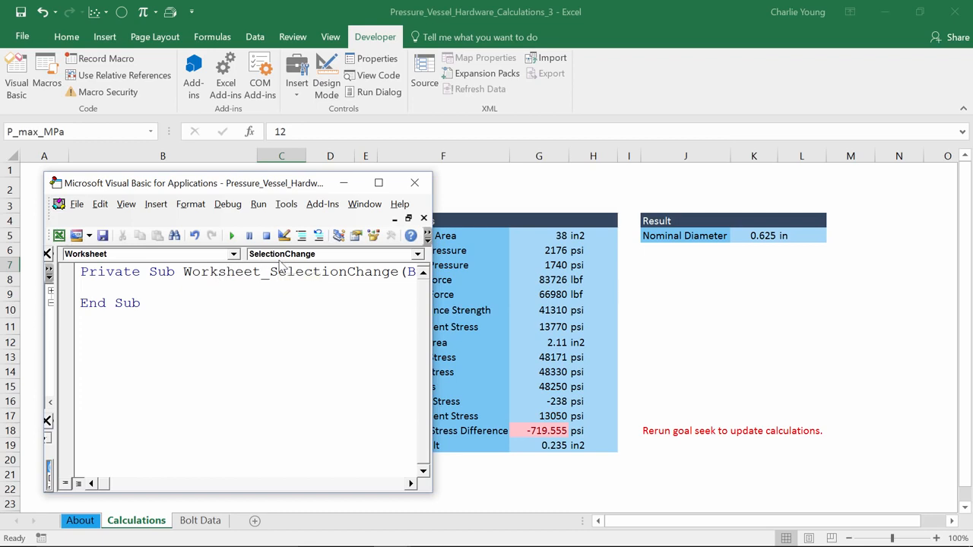
pyautogui.click(280, 257)
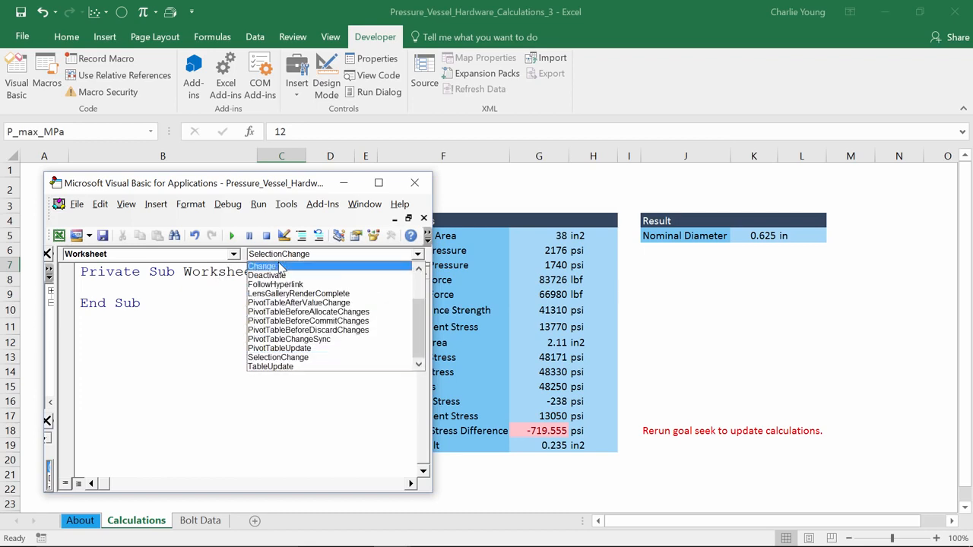
pyautogui.click(280, 267)
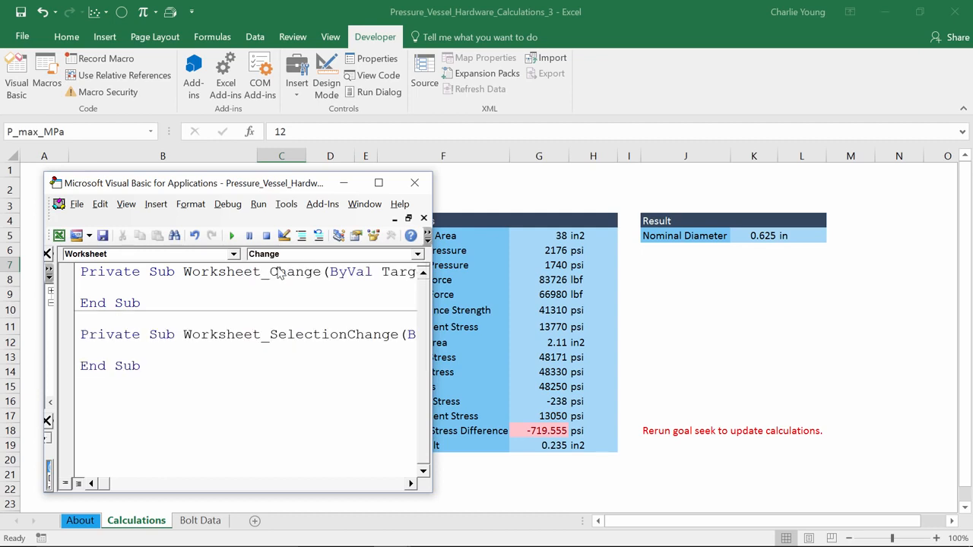
pyautogui.moveTo(432, 310); pyautogui.dragTo(643, 323)
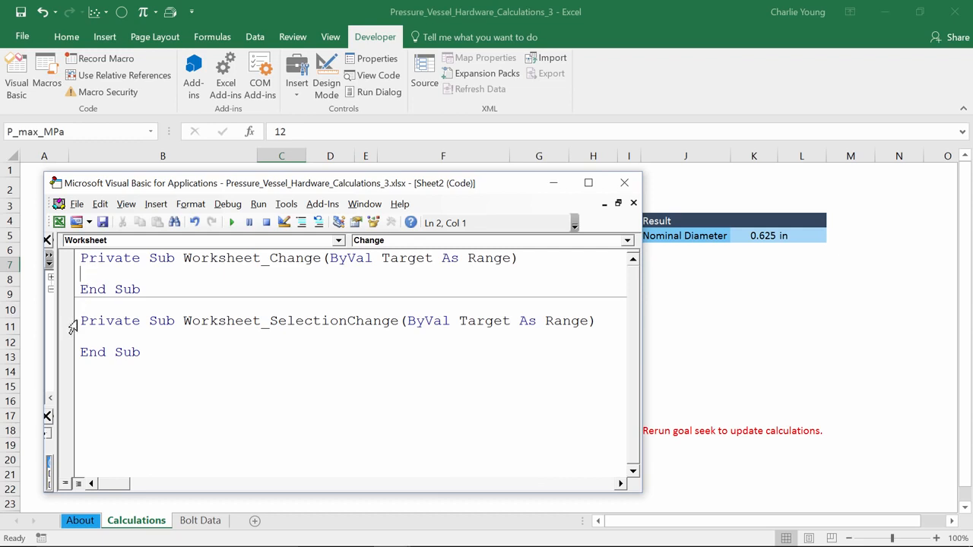
pyautogui.moveTo(81, 320); pyautogui.dragTo(208, 366)
pyautogui.press('Delete')
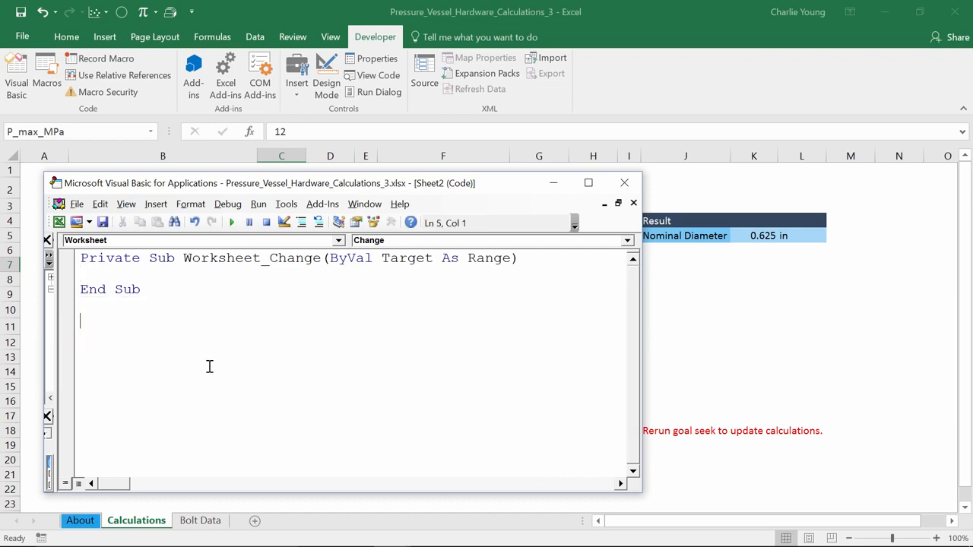
# Paste isWorking-guarded code into Worksheet_Change that goal-seeks objective to 0 by changing A_total when objective, rounded to 3 decimals, is nonzero.
pyautogui.click(98, 276)
pyautogui.press('Return')
pyautogui.press('Return')
pyautogui.click(91, 292)
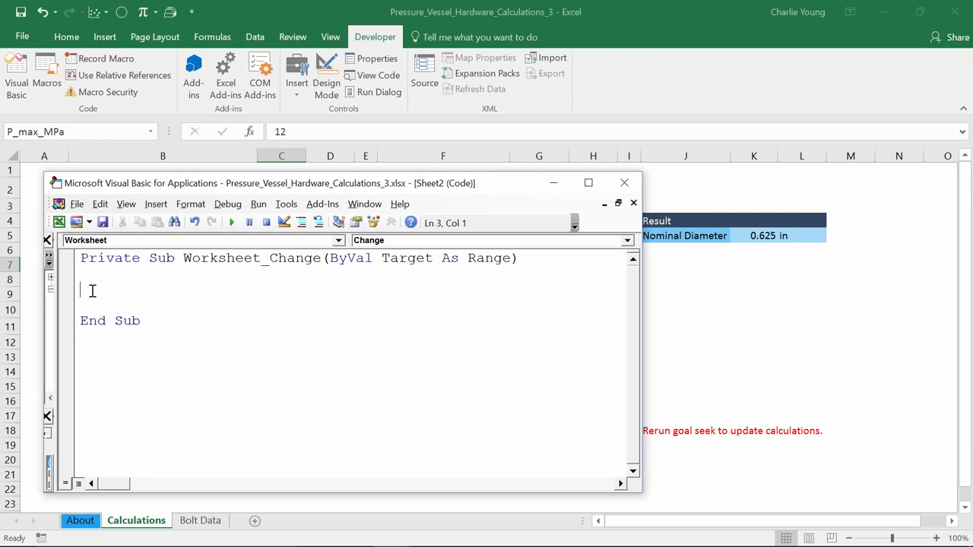
pyautogui.moveTo(79, 258); pyautogui.dragTo(322, 261)
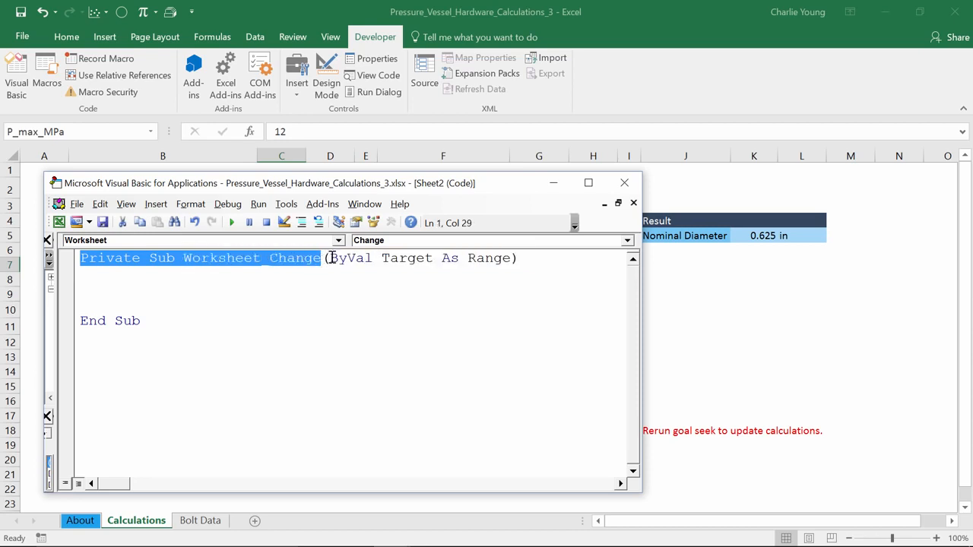
pyautogui.moveTo(148, 322); pyautogui.dragTo(76, 327)
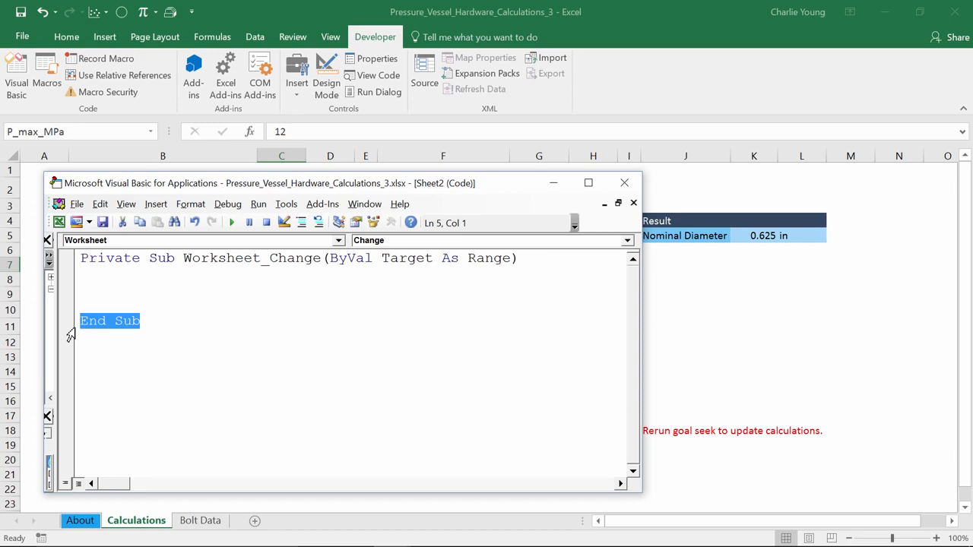
pyautogui.click(92, 292)
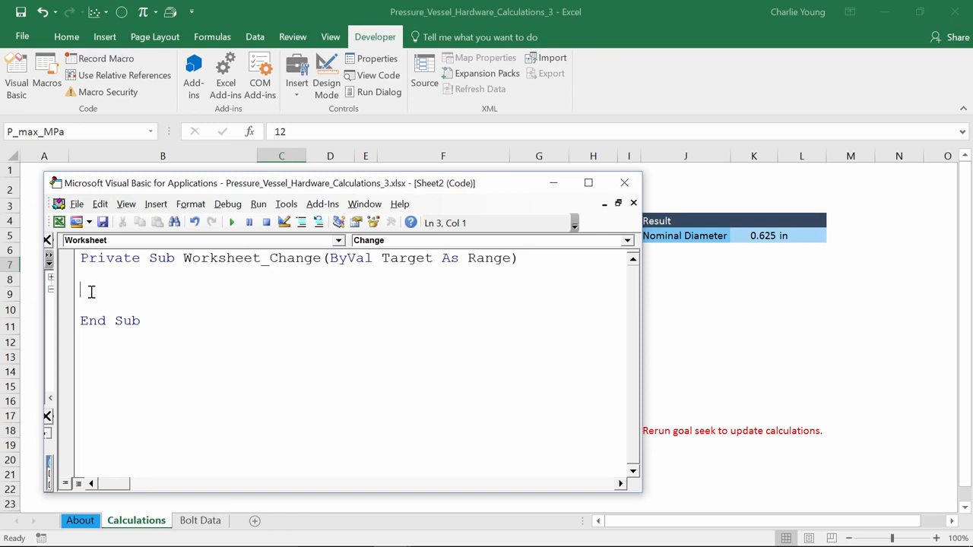
pyautogui.hotkey('ctrl', 'v')
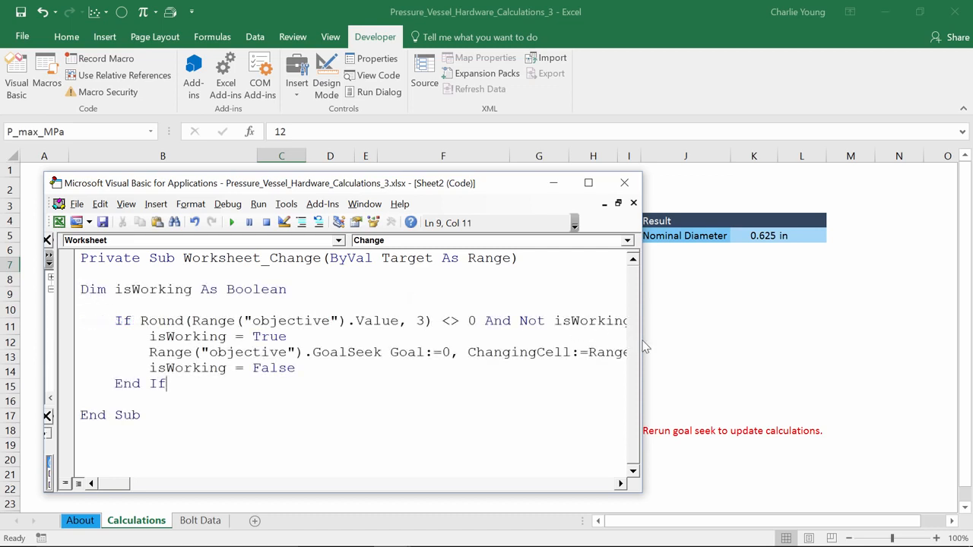
pyautogui.moveTo(642, 340); pyautogui.dragTo(824, 337)
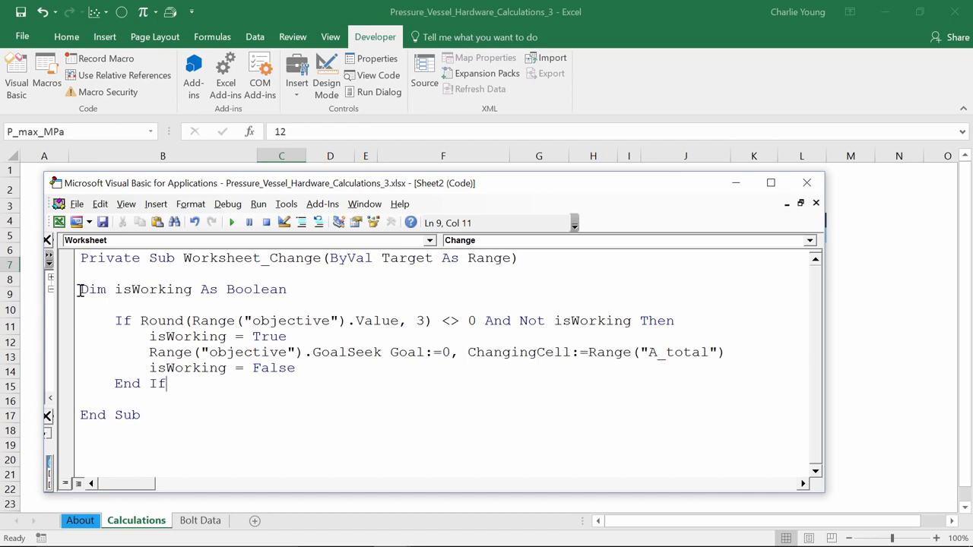
# Review the isWorking Boolean declaration, the If block's start and end, and its full condition in Worksheet_Change.
pyautogui.moveTo(79, 290); pyautogui.dragTo(299, 289)
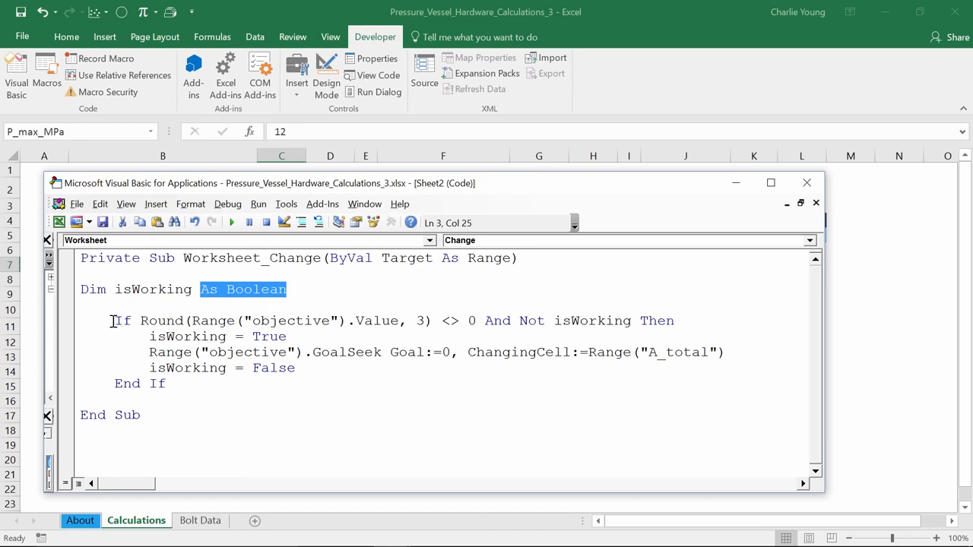
pyautogui.moveTo(113, 320); pyautogui.dragTo(138, 326)
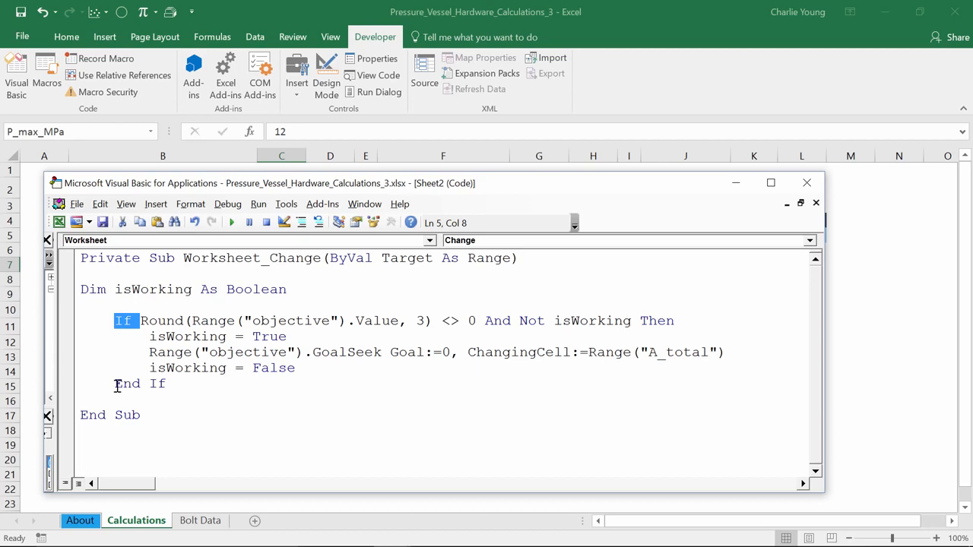
pyautogui.moveTo(115, 384); pyautogui.dragTo(169, 389)
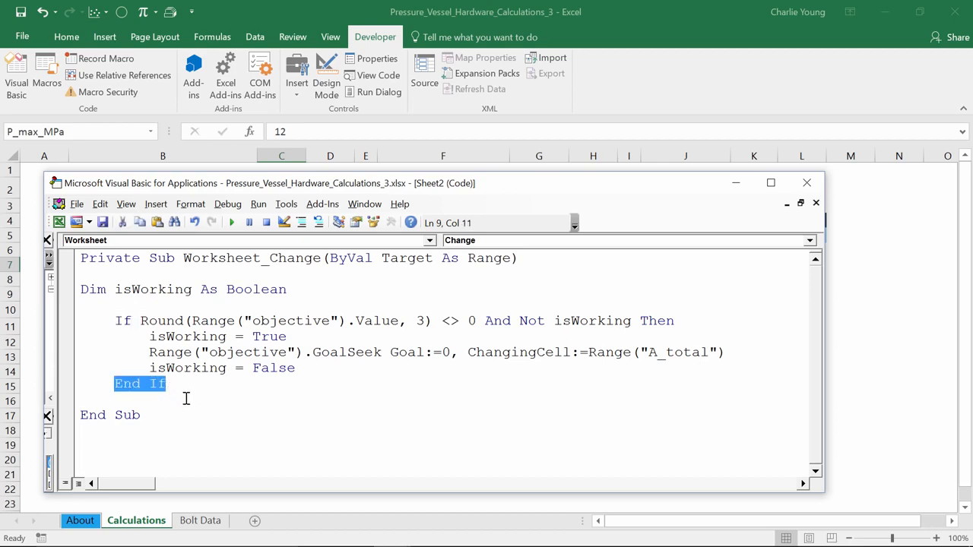
pyautogui.click(185, 399)
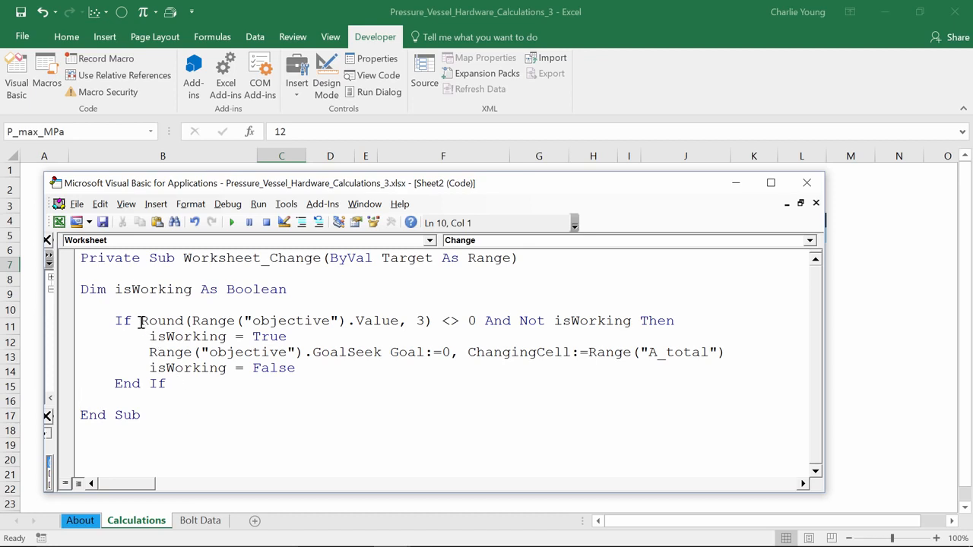
pyautogui.moveTo(140, 321); pyautogui.dragTo(637, 325)
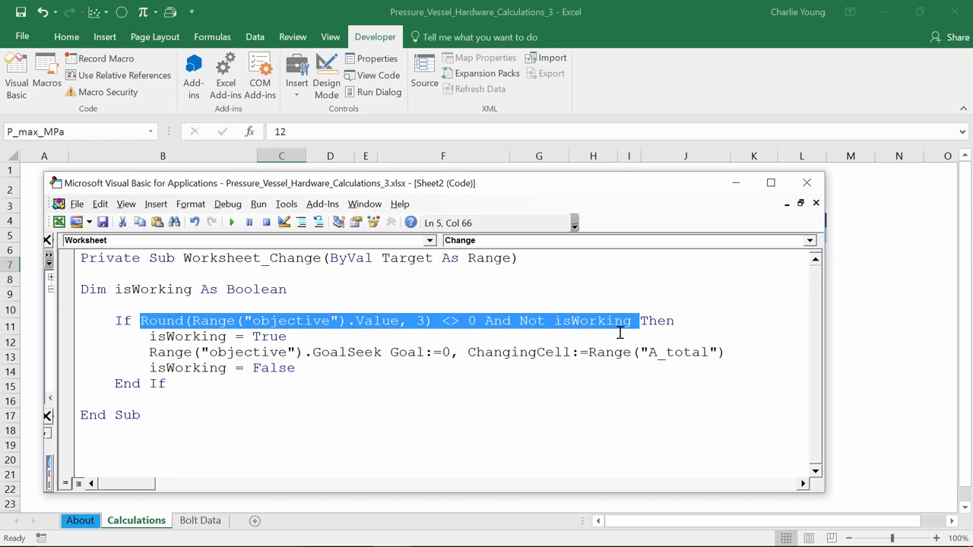
pyautogui.click(304, 325)
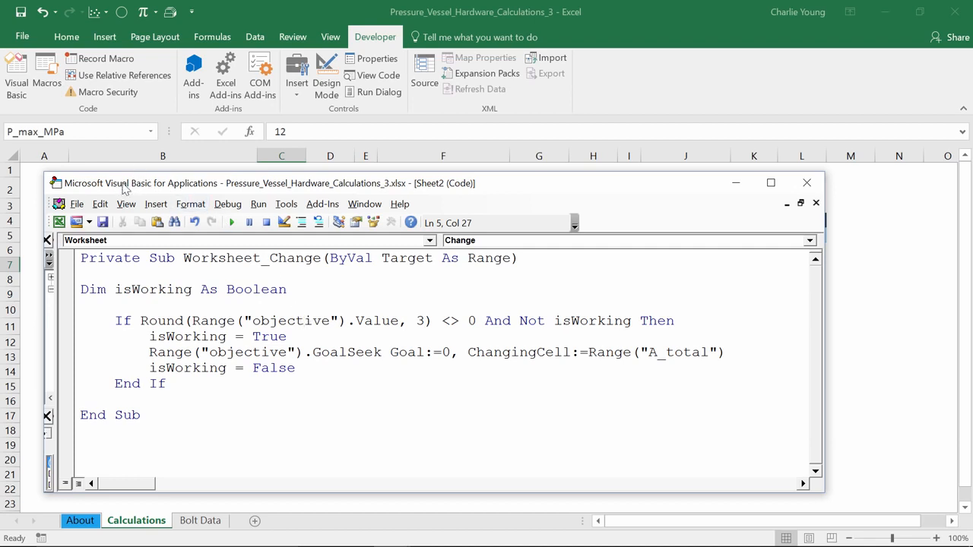
# Move the code window off the worksheet and name the Equivalent Stress Difference value cell objective.
pyautogui.moveTo(119, 190); pyautogui.dragTo(972, 185)
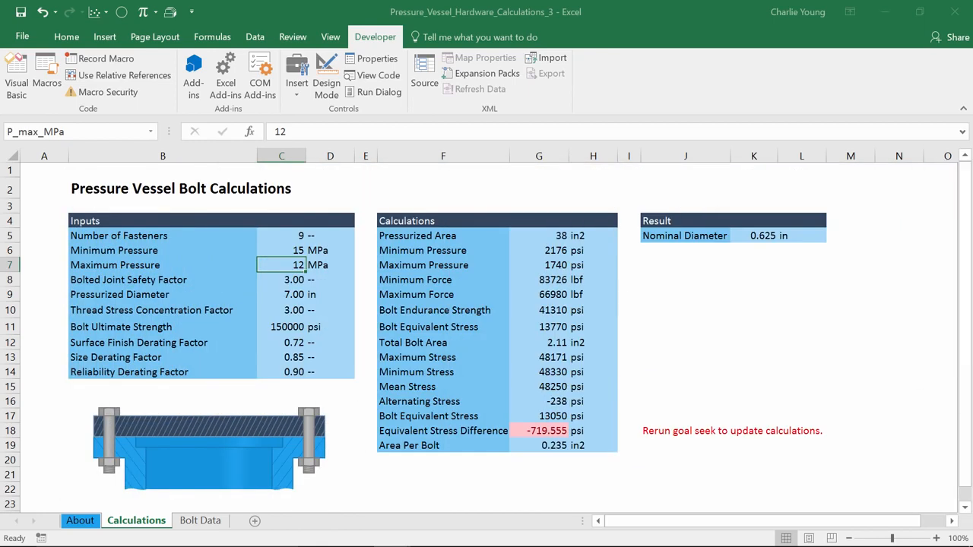
pyautogui.click(546, 431)
pyautogui.click(47, 133)
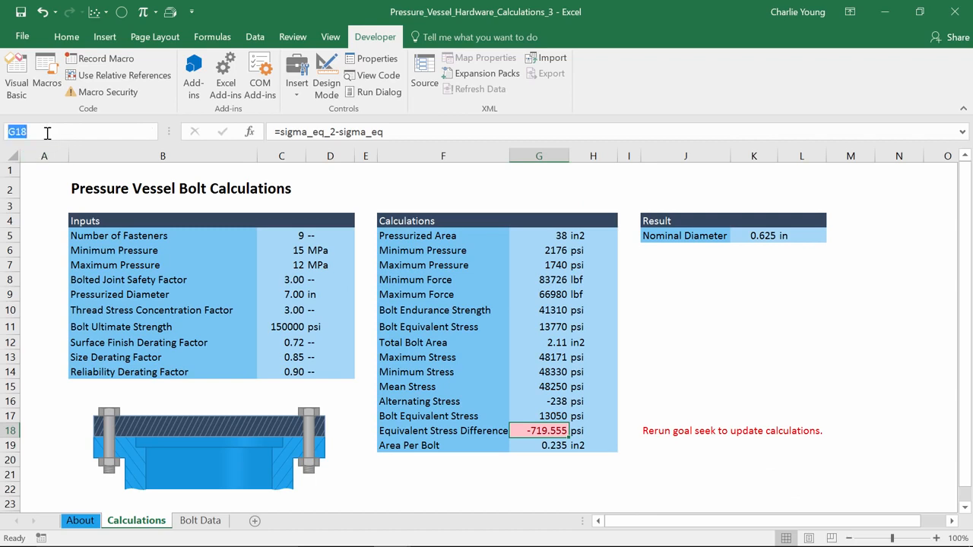
pyautogui.write('objective')
pyautogui.press('Return')
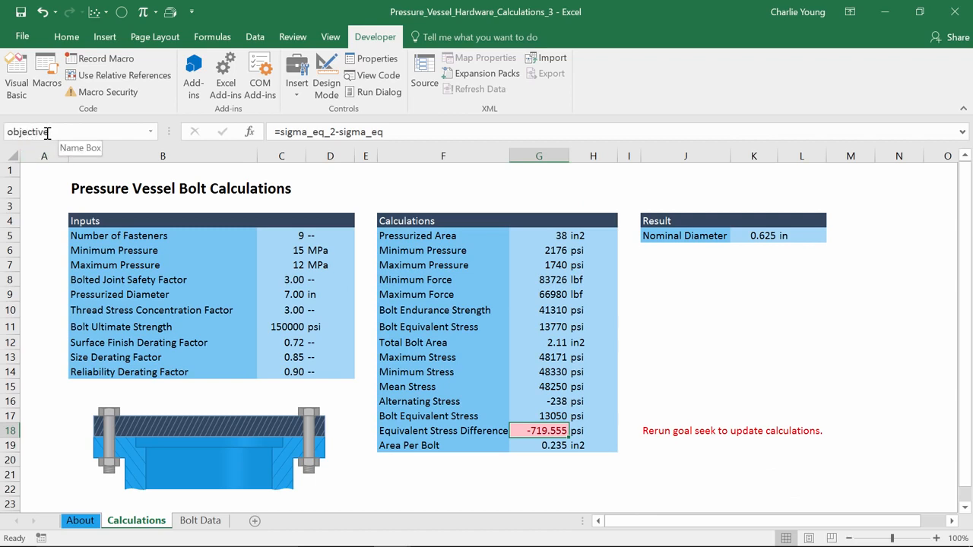
# Return to the Visual Basic editor and examine the If condition's rounded objective value, nonzero comparison and Not isWorking test.
pyautogui.hotkey('alt', 'F11')
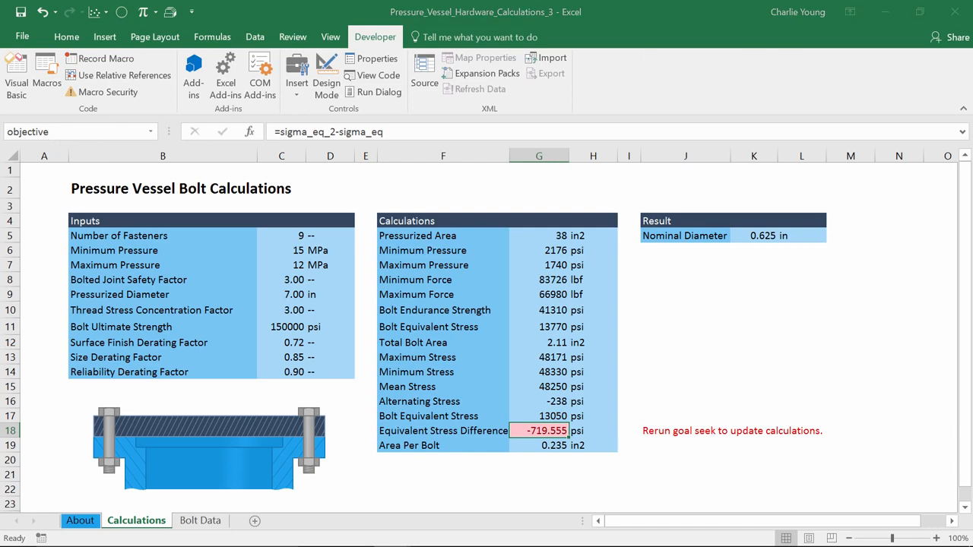
pyautogui.moveTo(894, 122); pyautogui.dragTo(407, 112)
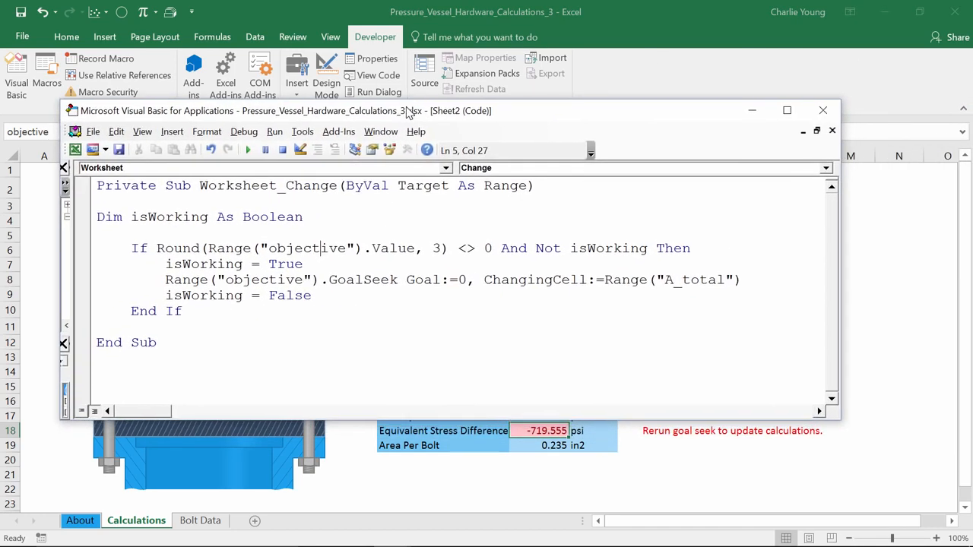
pyautogui.moveTo(261, 249); pyautogui.dragTo(417, 249)
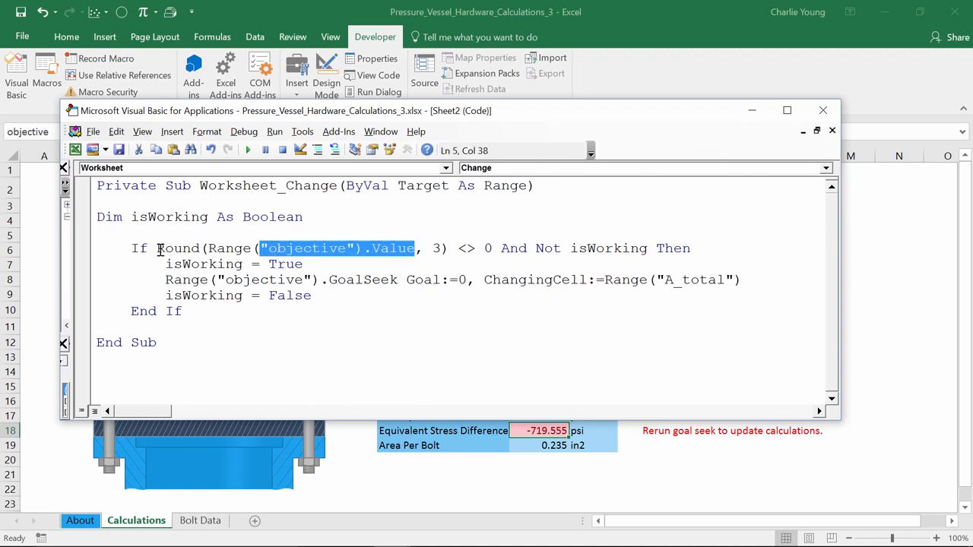
pyautogui.moveTo(157, 248); pyautogui.dragTo(447, 245)
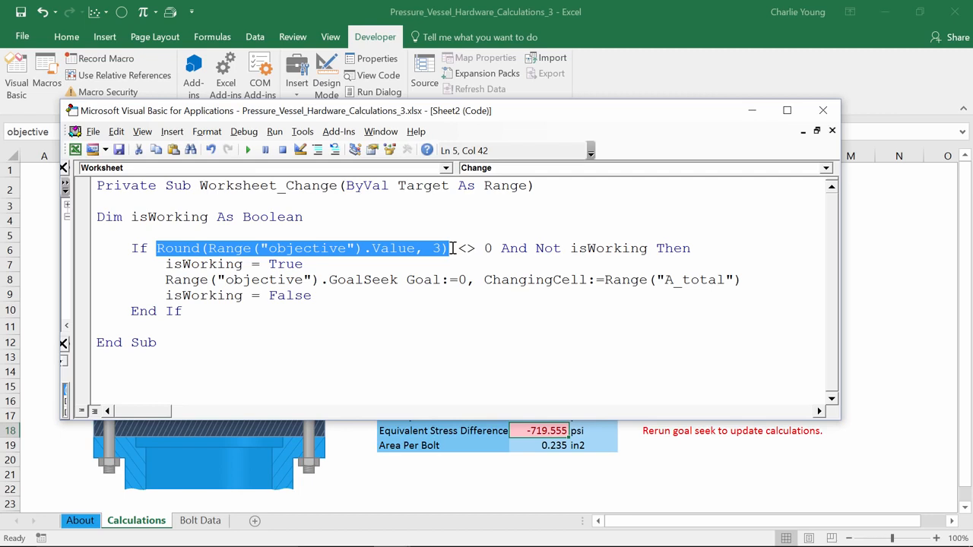
pyautogui.moveTo(493, 249); pyautogui.dragTo(461, 256)
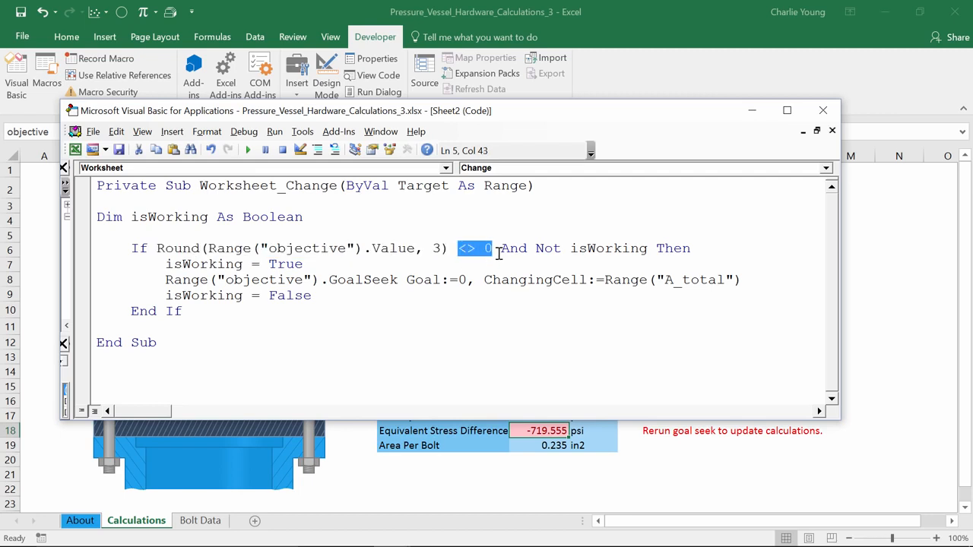
pyautogui.moveTo(570, 249); pyautogui.dragTo(648, 249)
pyautogui.moveTo(536, 248); pyautogui.dragTo(563, 248)
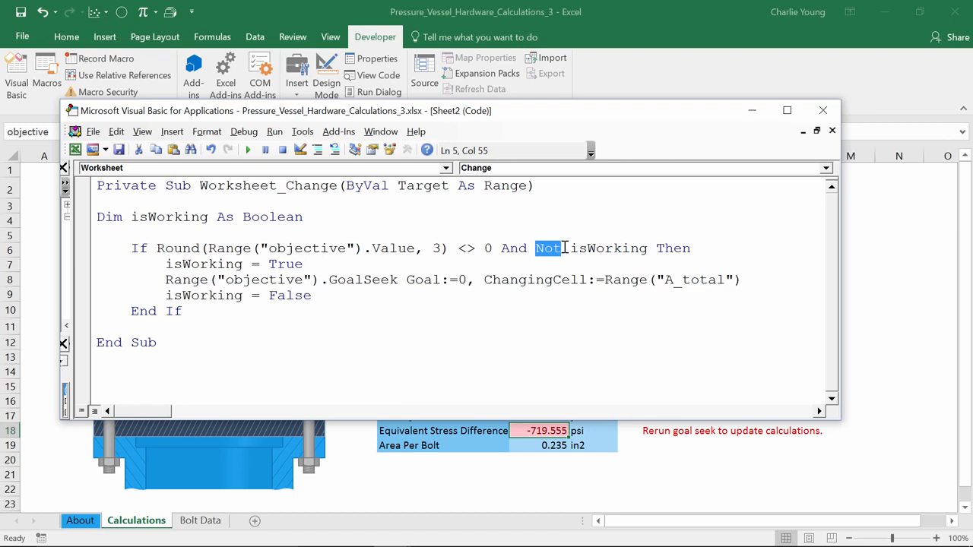
# Examine the isWorking True and False assignments, the GoalSeek line's goal and changing cell, and how the Not isWorking test relates to them.
pyautogui.click(163, 266)
pyautogui.moveTo(163, 265); pyautogui.dragTo(314, 266)
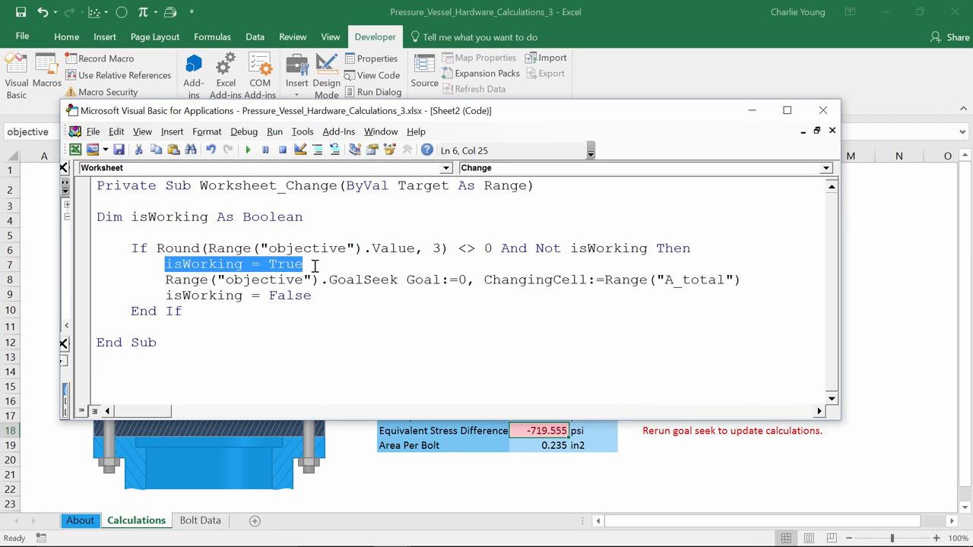
pyautogui.click(314, 266)
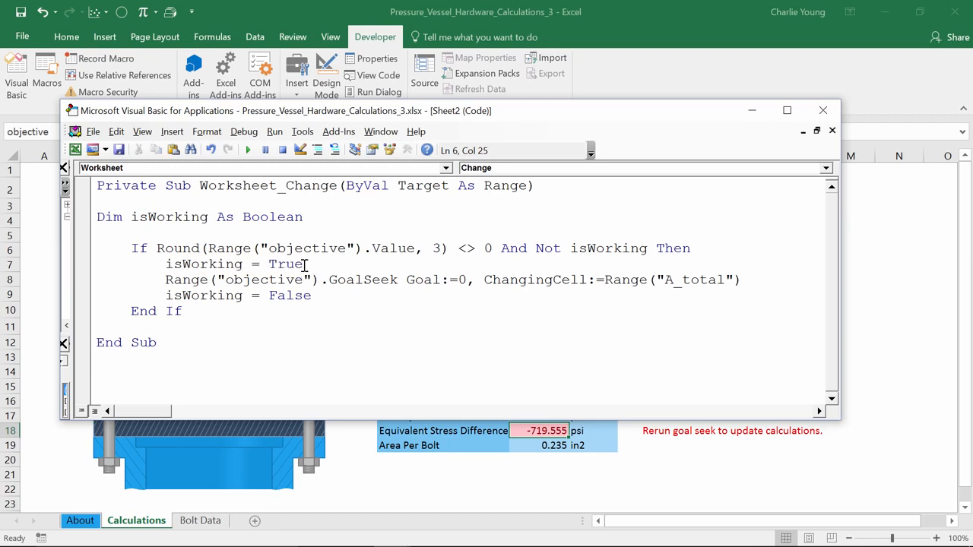
pyautogui.click(167, 280)
pyautogui.moveTo(167, 280); pyautogui.dragTo(469, 281)
pyautogui.click(411, 281)
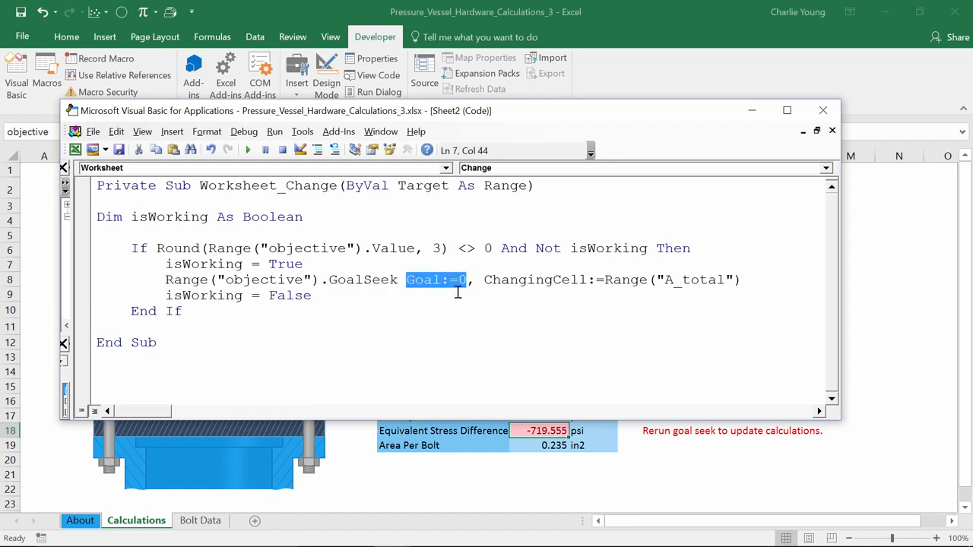
pyautogui.moveTo(483, 280); pyautogui.dragTo(748, 281)
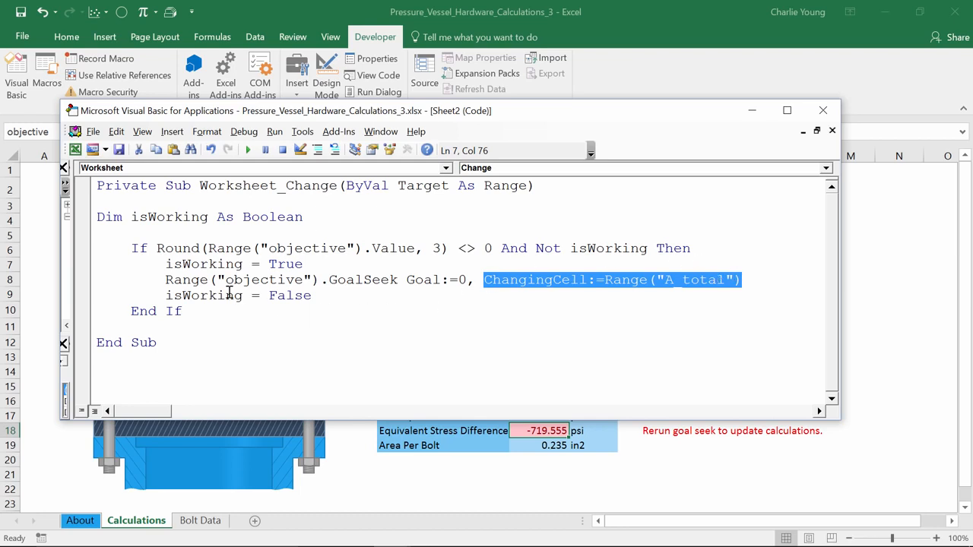
pyautogui.click(169, 297)
pyautogui.moveTo(169, 297); pyautogui.dragTo(335, 297)
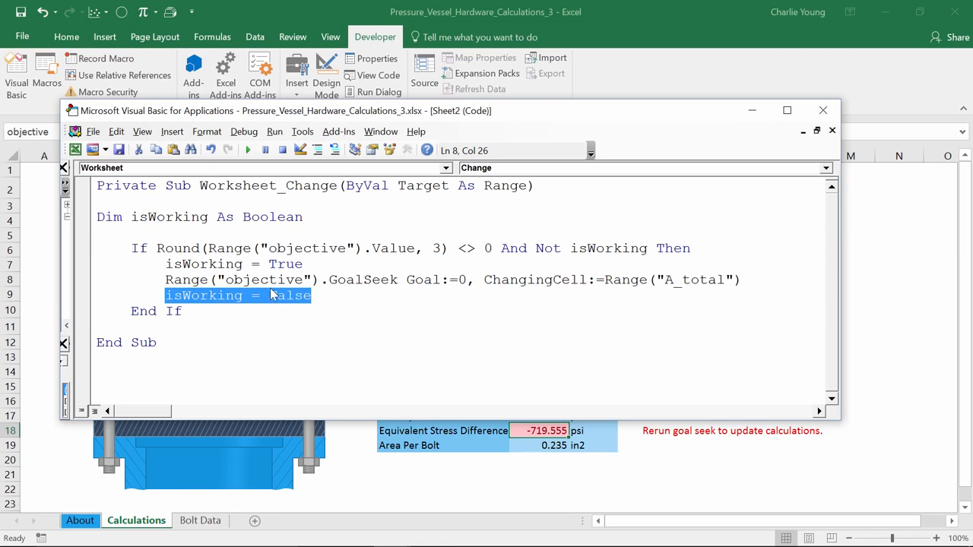
pyautogui.moveTo(164, 263); pyautogui.dragTo(270, 272)
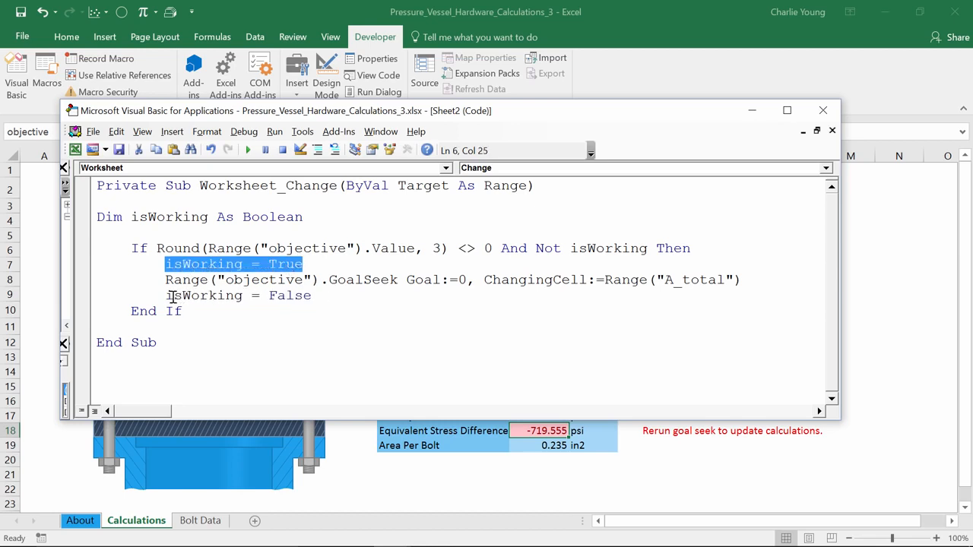
pyautogui.moveTo(167, 297); pyautogui.dragTo(328, 297)
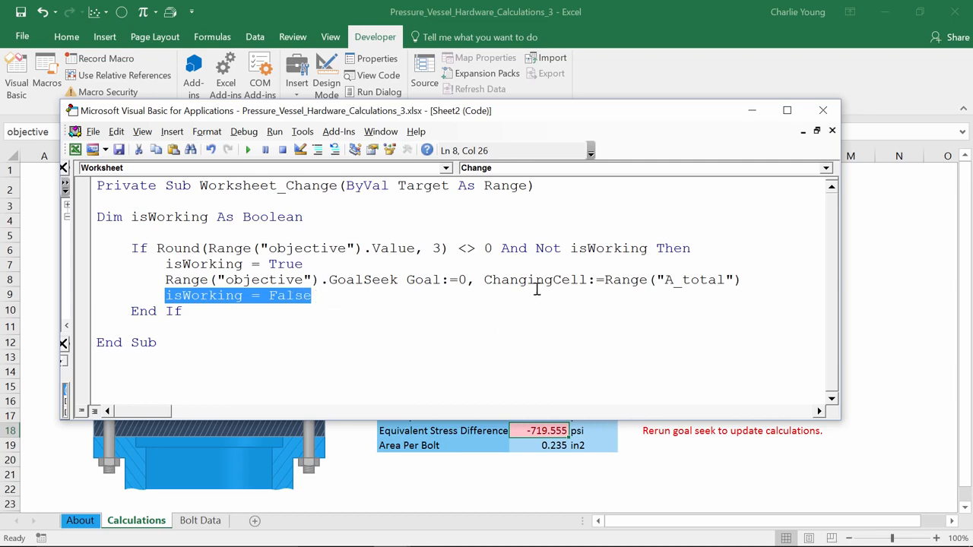
pyautogui.moveTo(536, 248); pyautogui.dragTo(705, 251)
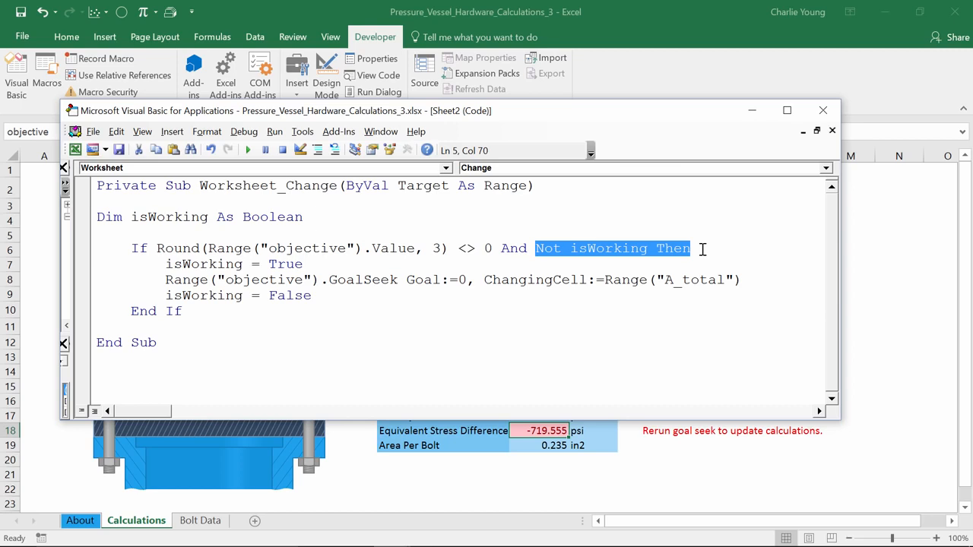
# Examine how the Not isWorking test and the isWorking = True assignment guard the GoalSeek line against repeated runs.
pyautogui.click(652, 248)
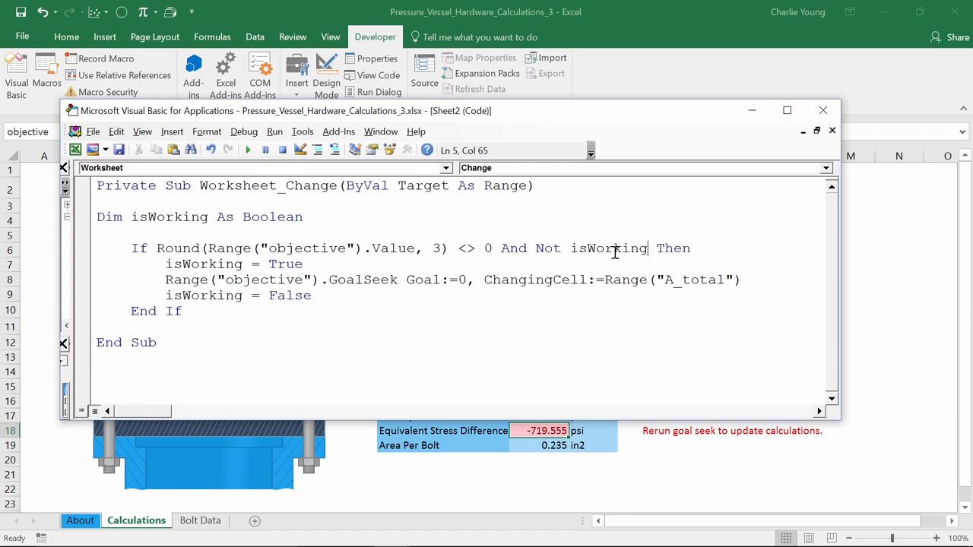
pyautogui.moveTo(166, 280); pyautogui.dragTo(751, 274)
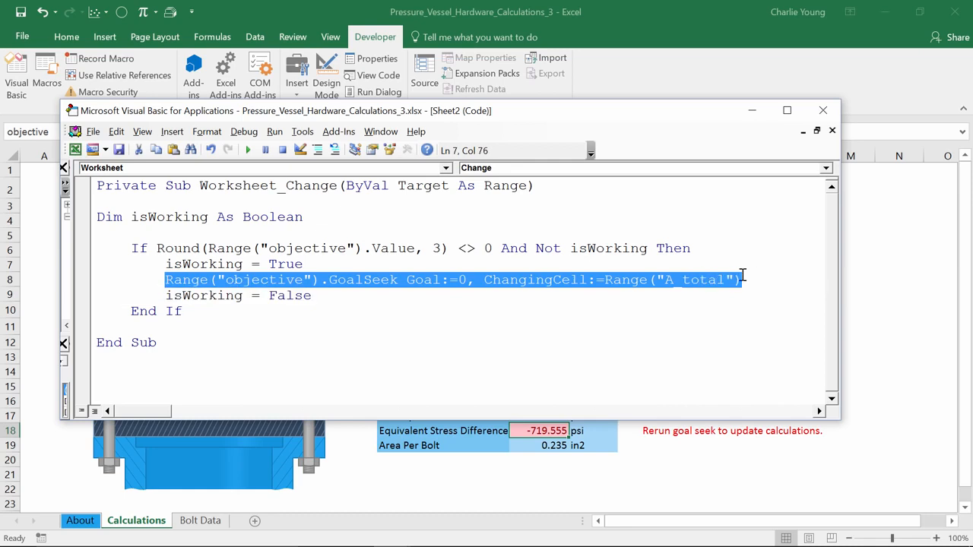
pyautogui.click(574, 249)
pyautogui.moveTo(566, 249); pyautogui.dragTo(649, 250)
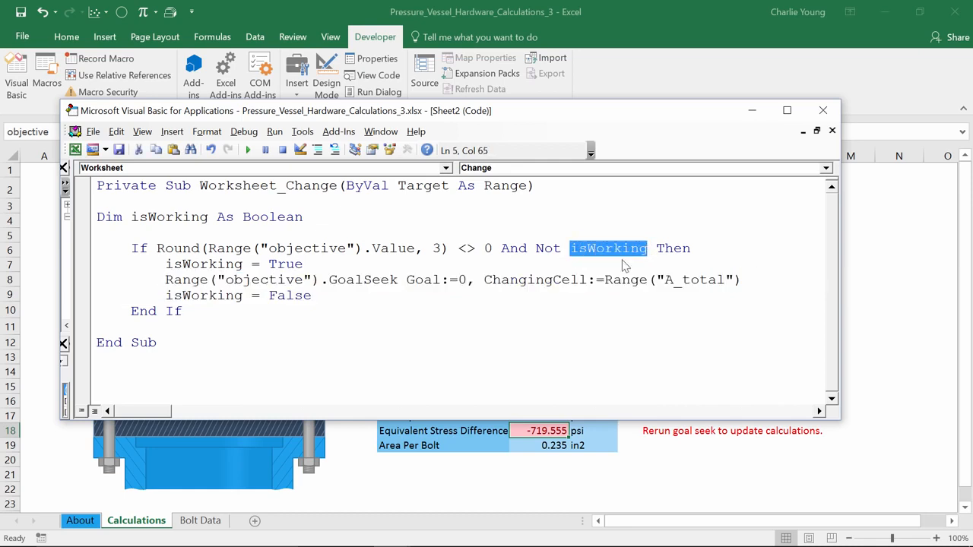
pyautogui.moveTo(166, 264); pyautogui.dragTo(307, 265)
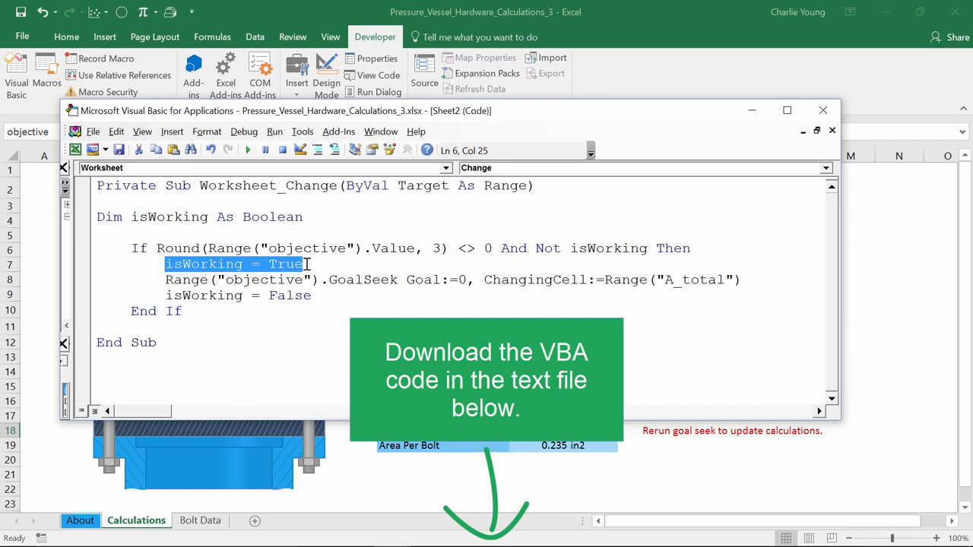
# Review the code's named ranges objective and A_total and the Goal:=0 argument of the GoalSeek call.
pyautogui.doubleClick(309, 249)
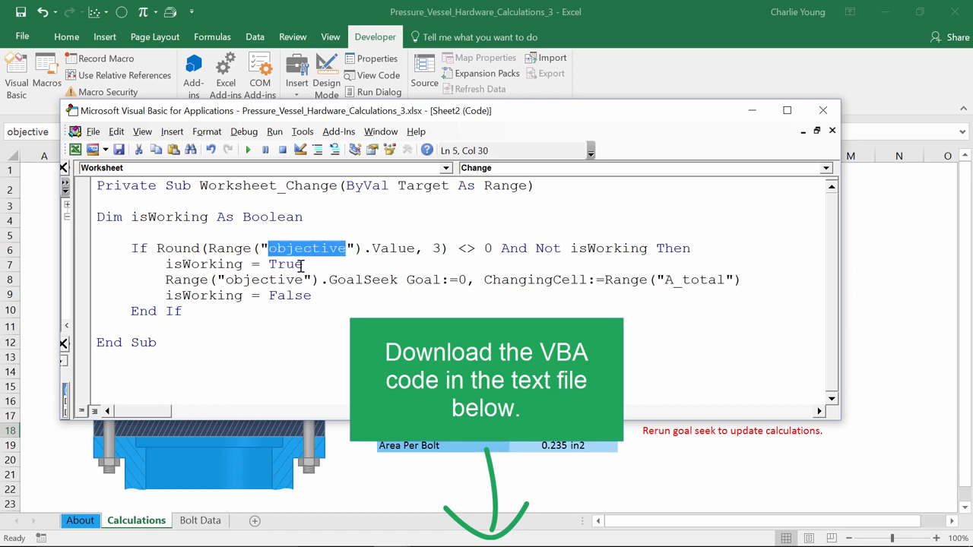
pyautogui.doubleClick(286, 281)
pyautogui.doubleClick(690, 281)
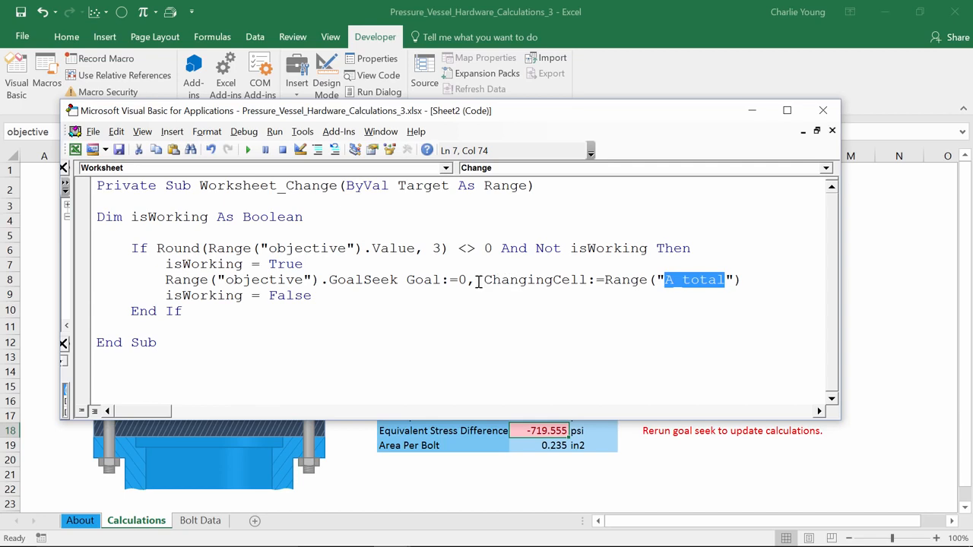
pyautogui.moveTo(469, 280); pyautogui.dragTo(406, 280)
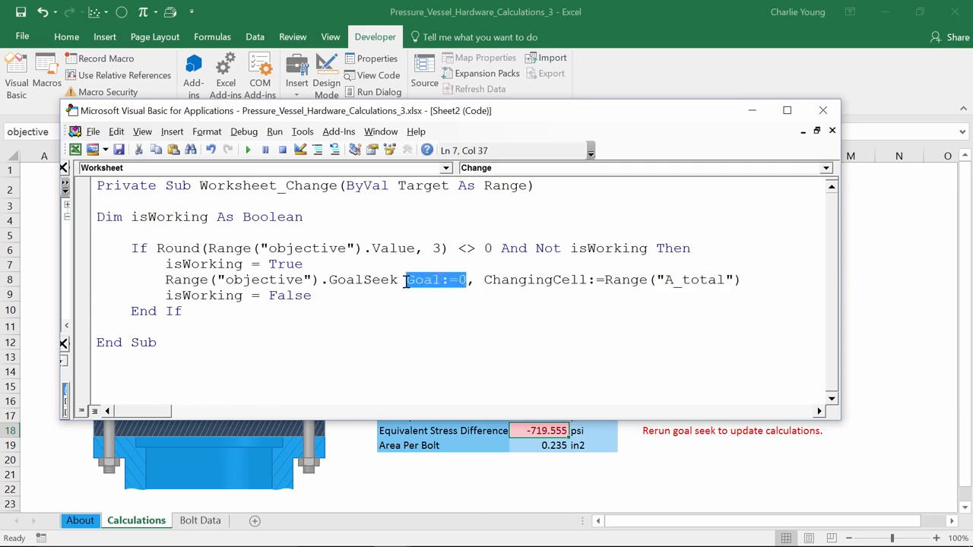
pyautogui.click(428, 322)
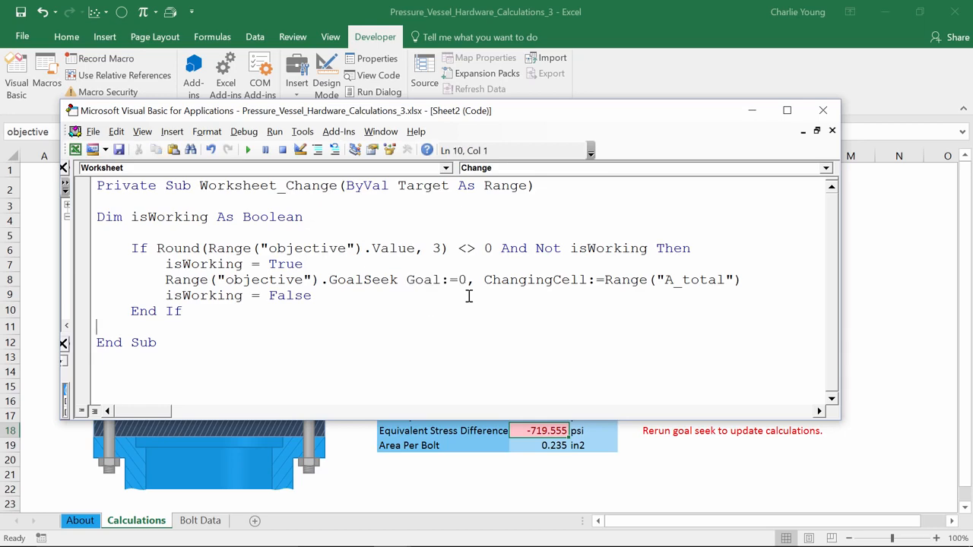
# Return to the Calculations sheet, set Maximum Pressure to 25 MPa, and check the Equivalent Stress Difference cell.
pyautogui.click(763, 118)
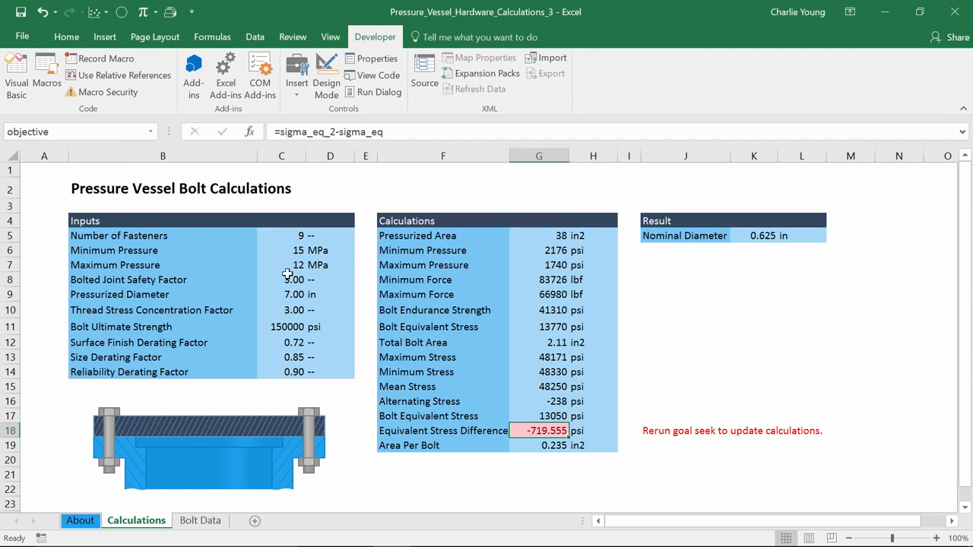
pyautogui.click(282, 266)
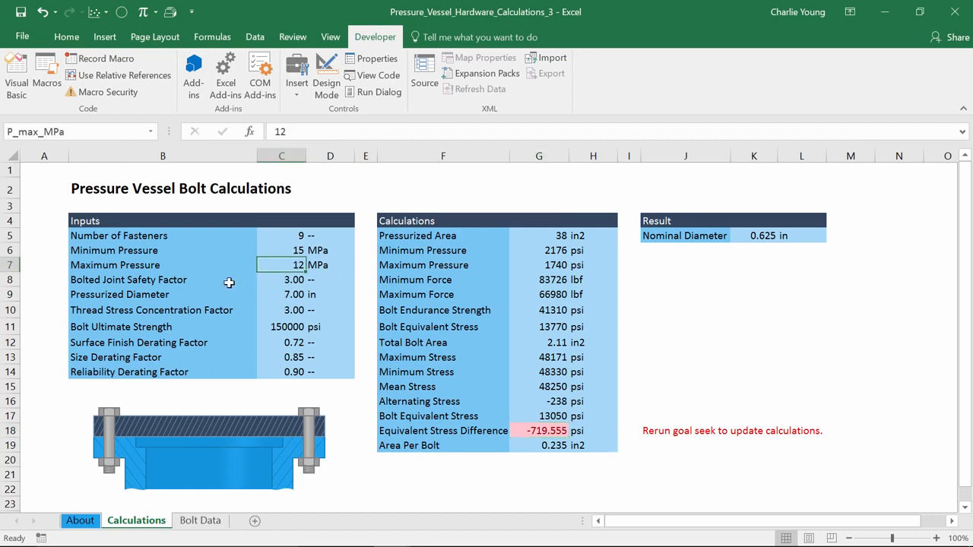
pyautogui.write('25')
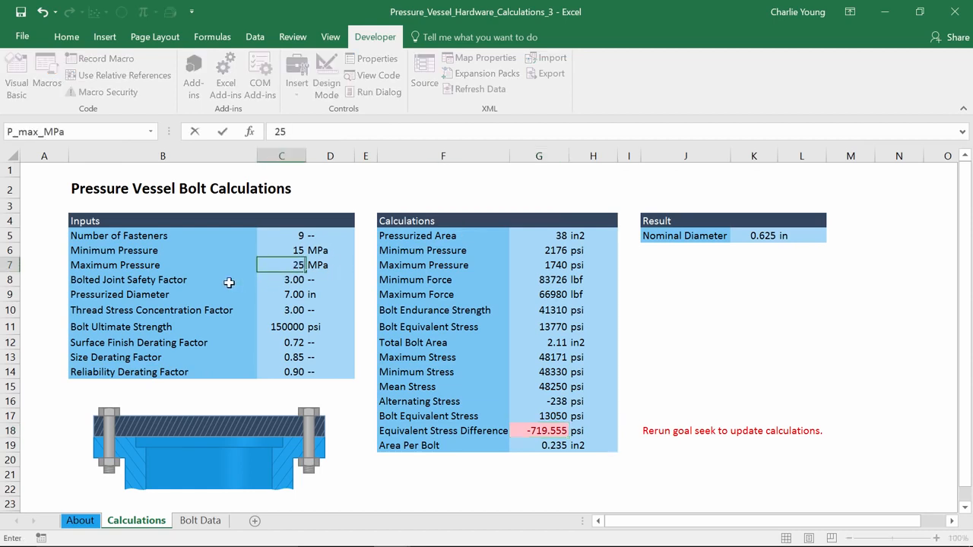
pyautogui.press('Return')
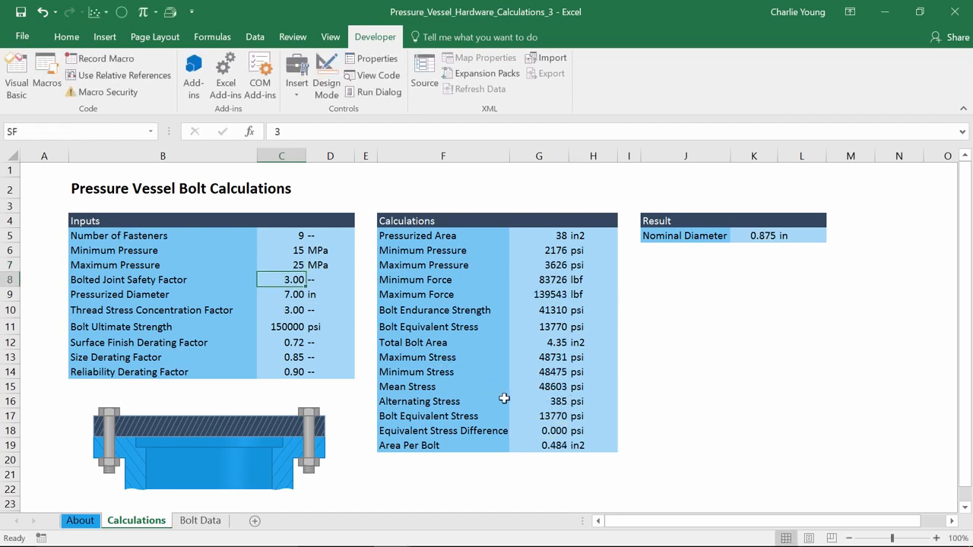
pyautogui.click(555, 432)
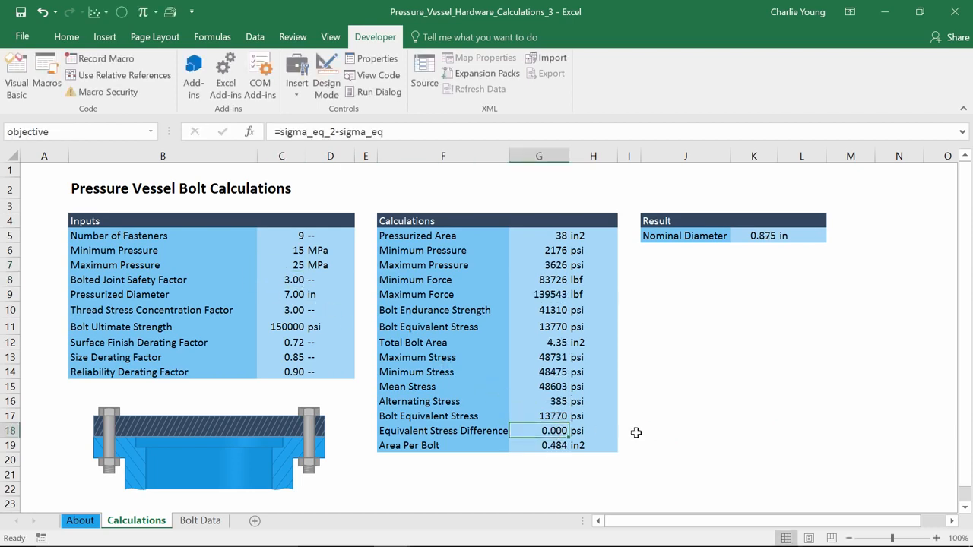